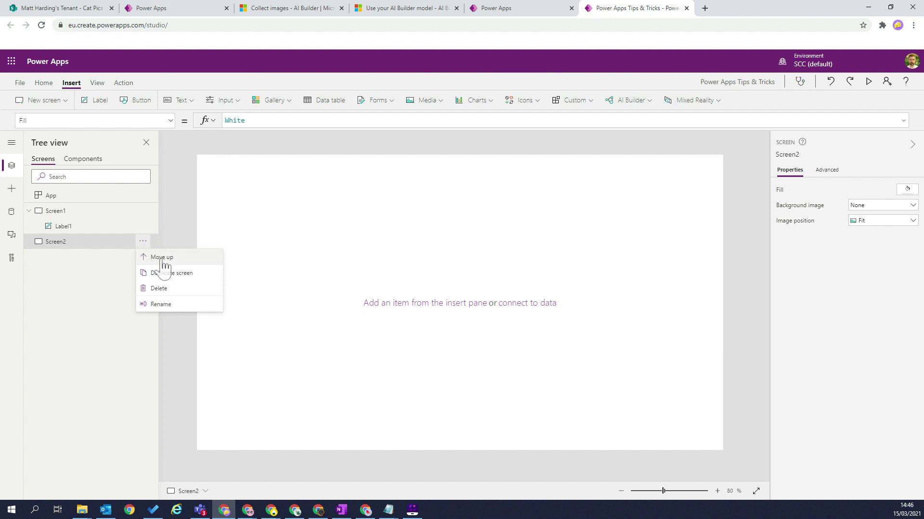
Rename Screen2 to Home Screen.
{"action": "double_click", "coordinate": [50, 210]}
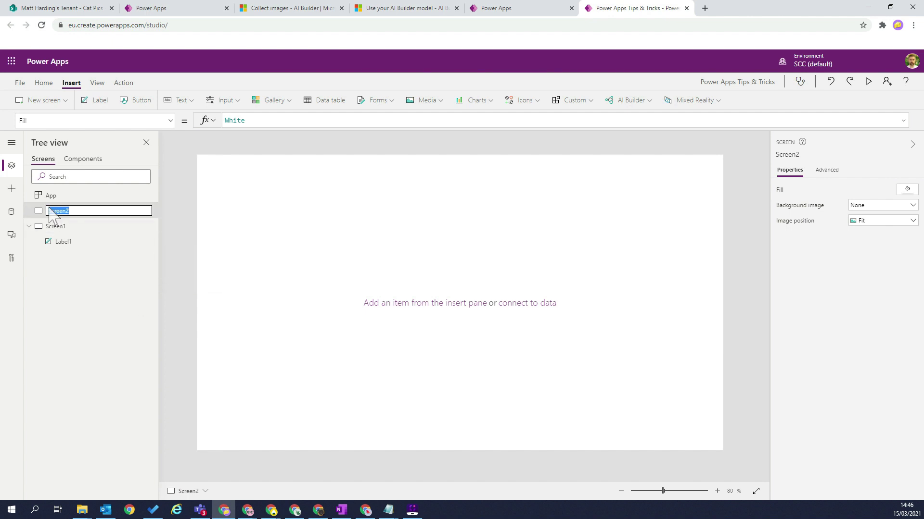
{"action": "type", "text": "Home"}
{"action": "key", "text": "Return"}
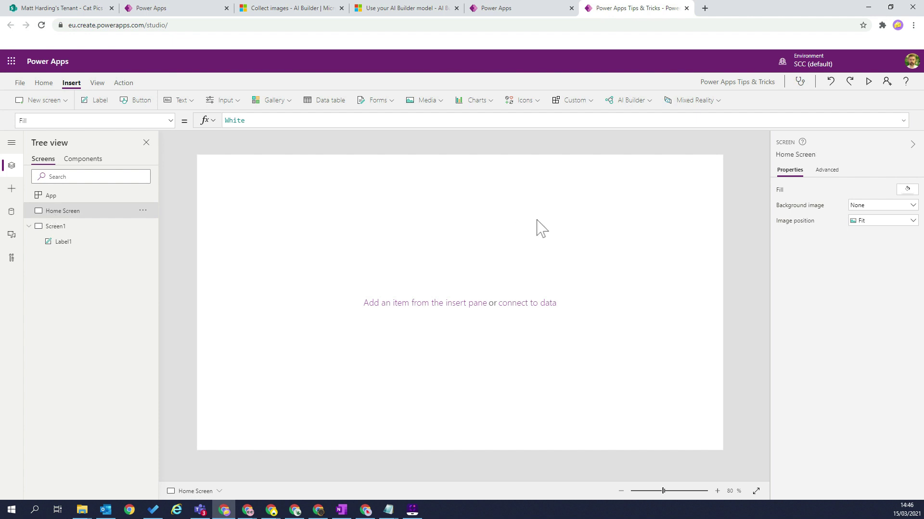
Set the screen's background image to Geometric_BG with image position Fill.
{"action": "left_click", "coordinate": [867, 208]}
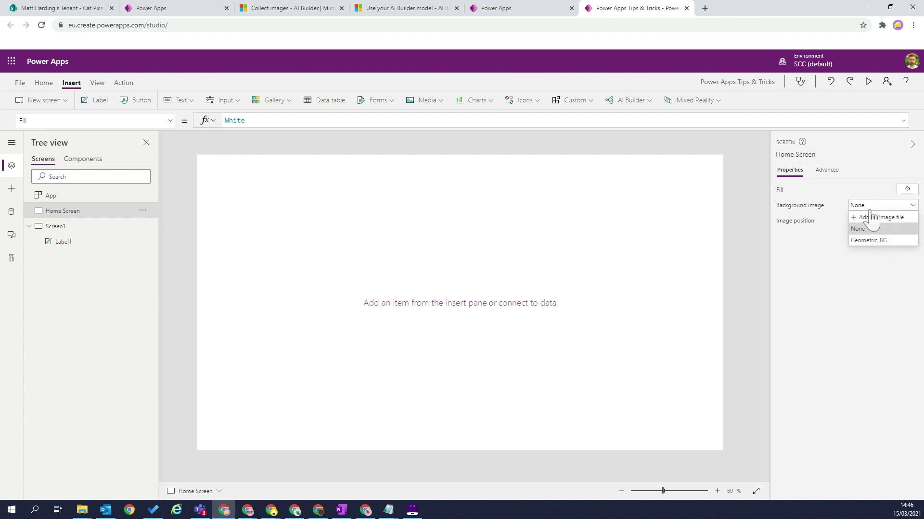
{"action": "left_click", "coordinate": [874, 239]}
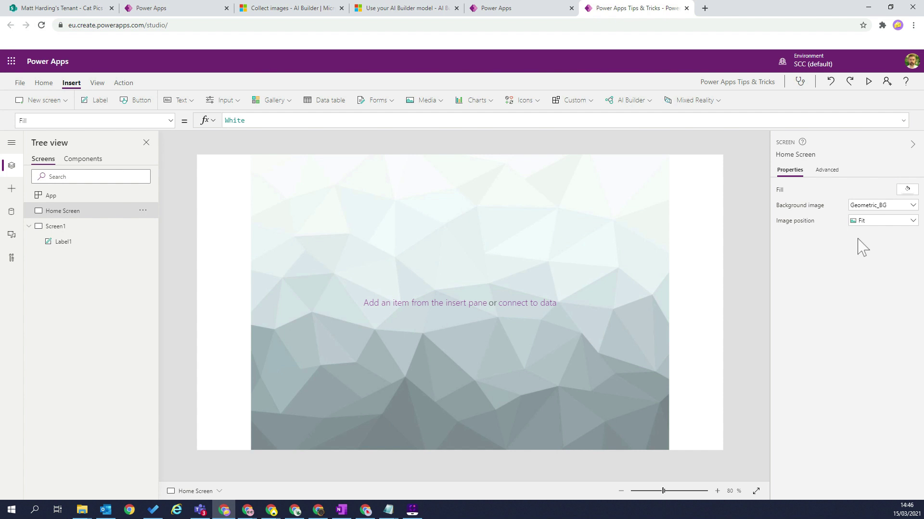
{"action": "left_click", "coordinate": [874, 222]}
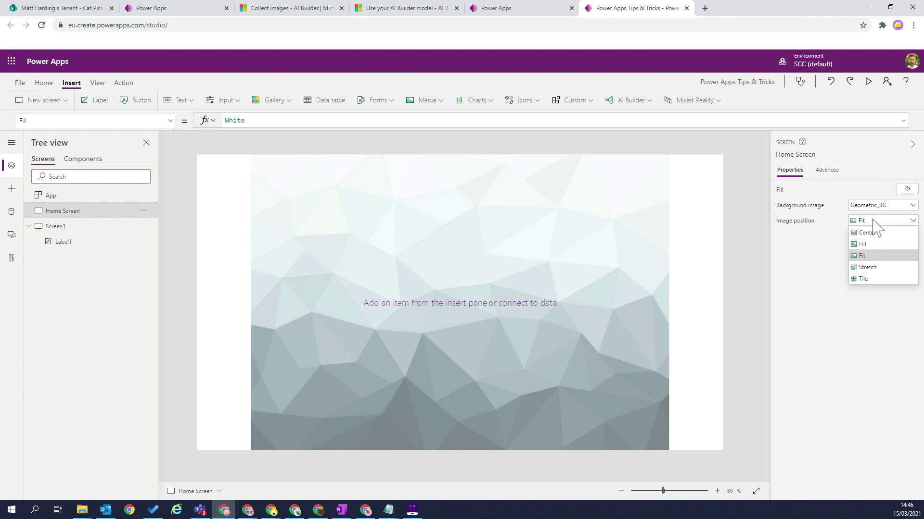
{"action": "left_click", "coordinate": [870, 244]}
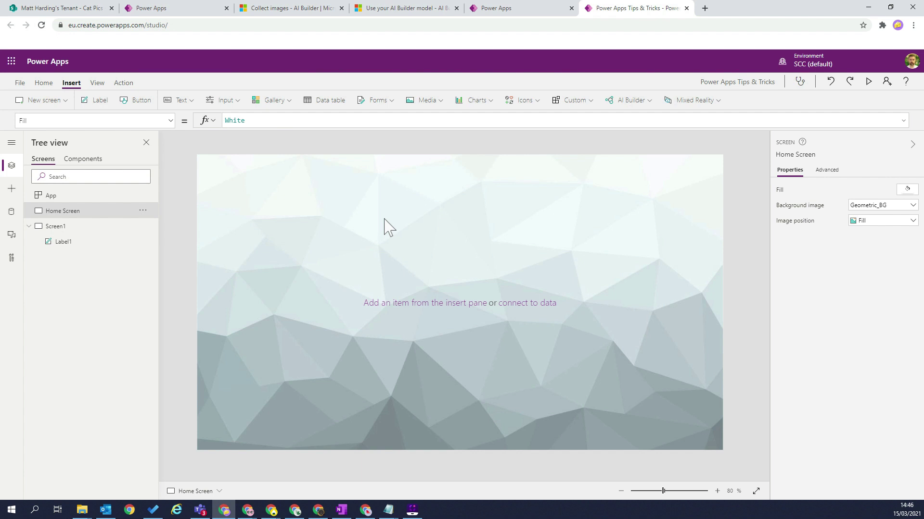
Add a label stretched across the full width of the screen's top.
{"action": "left_click", "coordinate": [100, 100]}
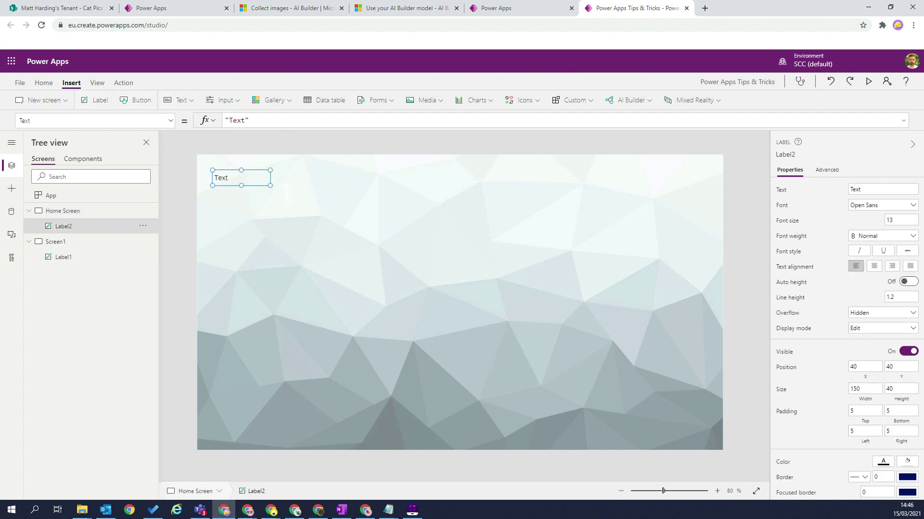
{"action": "left_click_drag", "start_coordinate": [270, 185], "coordinate": [743, 211]}
{"action": "left_click_drag", "start_coordinate": [214, 187], "coordinate": [160, 186]}
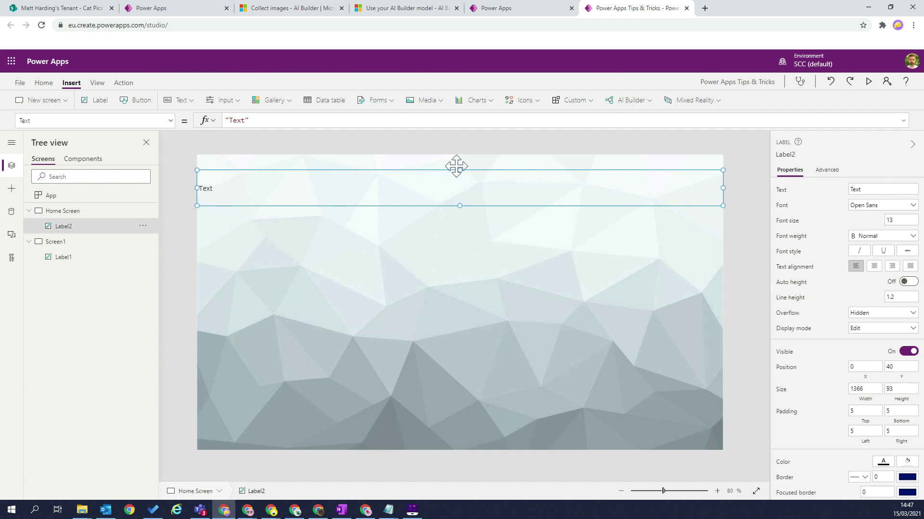
Give the label font size 30, centred alignment and the text 'Home'.
{"action": "left_click", "coordinate": [897, 221]}
{"action": "type", "text": "30"}
{"action": "key", "text": "Tab"}
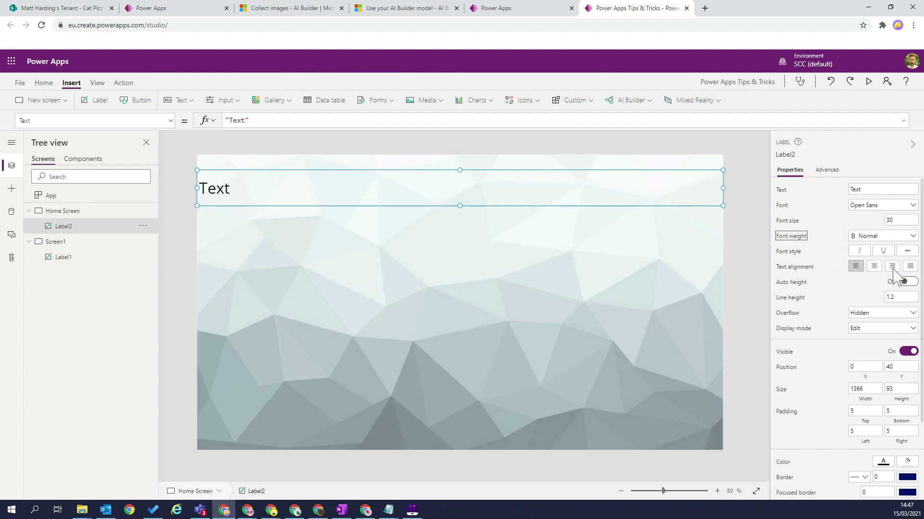
{"action": "left_click", "coordinate": [874, 266]}
{"action": "left_click", "coordinate": [861, 189]}
{"action": "type", "text": "Home"}
{"action": "key", "text": "Tab"}
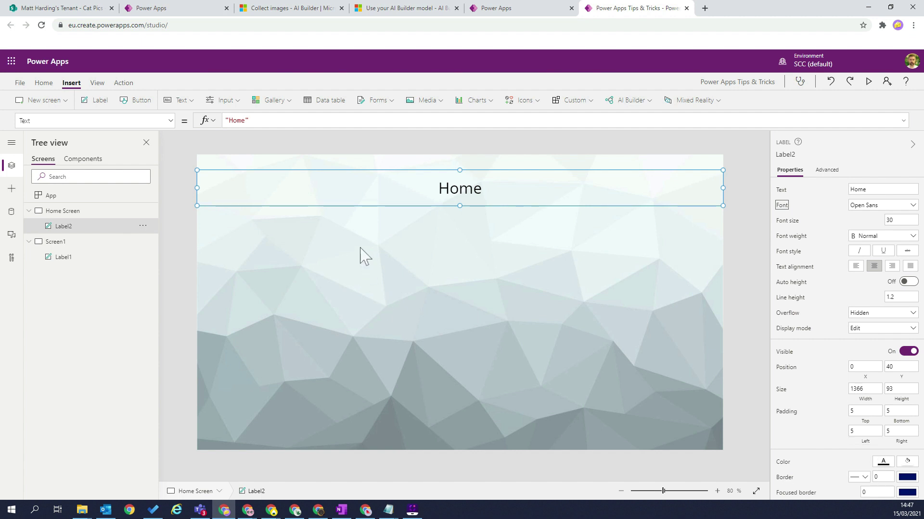
{"action": "left_click", "coordinate": [171, 121]}
Set the header's Fill formula red, green and blue components to 100.
{"action": "left_click_drag", "start_coordinate": [171, 292], "coordinate": [169, 196]}
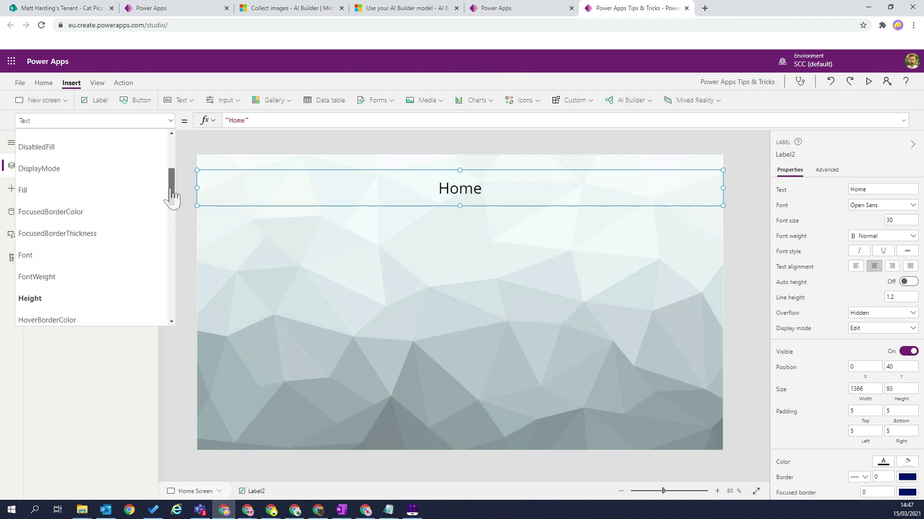
{"action": "left_click", "coordinate": [103, 191]}
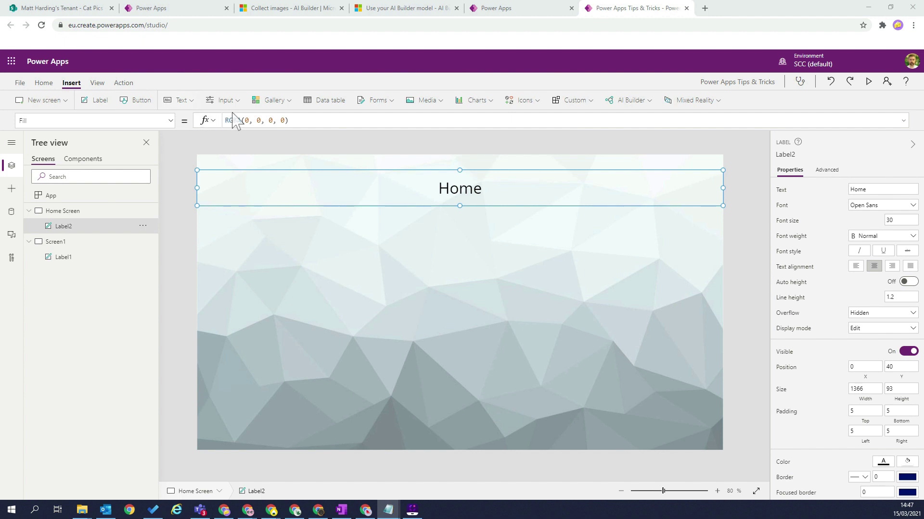
{"action": "left_click", "coordinate": [255, 118]}
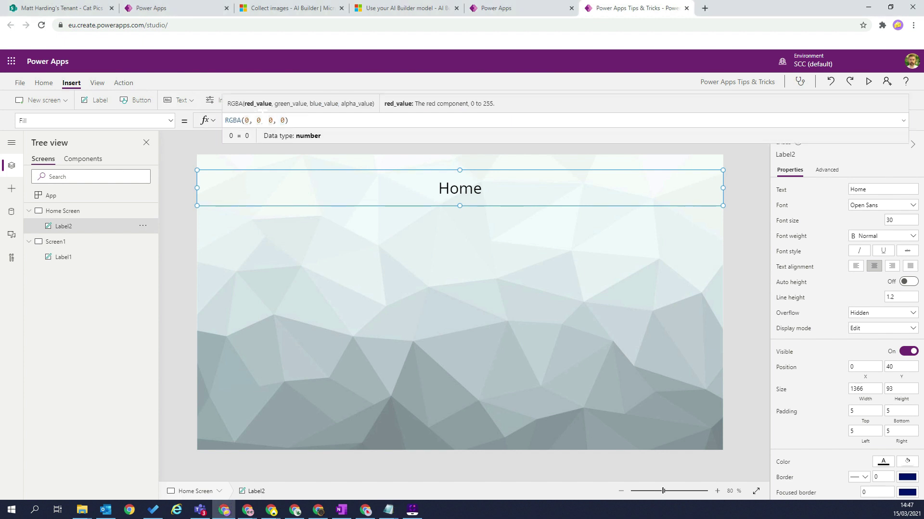
{"action": "key", "text": "BackSpace"}
{"action": "type", "text": "100"}
{"action": "key", "text": "Right"}
{"action": "key", "text": "Right"}
{"action": "key", "text": "Right"}
{"action": "key", "text": "BackSpace"}
{"action": "type", "text": "100"}
{"action": "key", "text": "Right"}
{"action": "key", "text": "Right"}
{"action": "key", "text": "Right"}
{"action": "key", "text": "BackSpace"}
{"action": "type", "text": "100"}
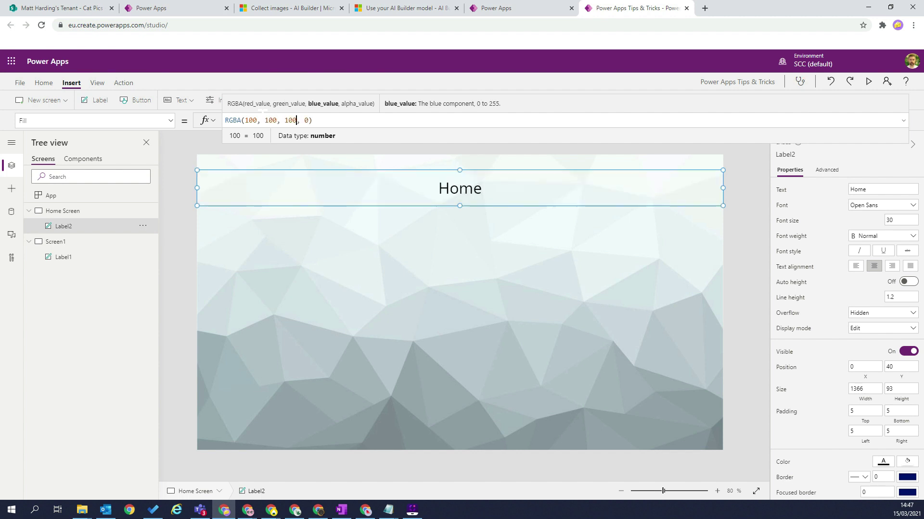
Set the fill's alpha to 0.5 for a semi-transparent grey.
{"action": "key", "text": "Right"}
{"action": "key", "text": "Right"}
{"action": "key", "text": "BackSpace"}
{"action": "type", "text": "1"}
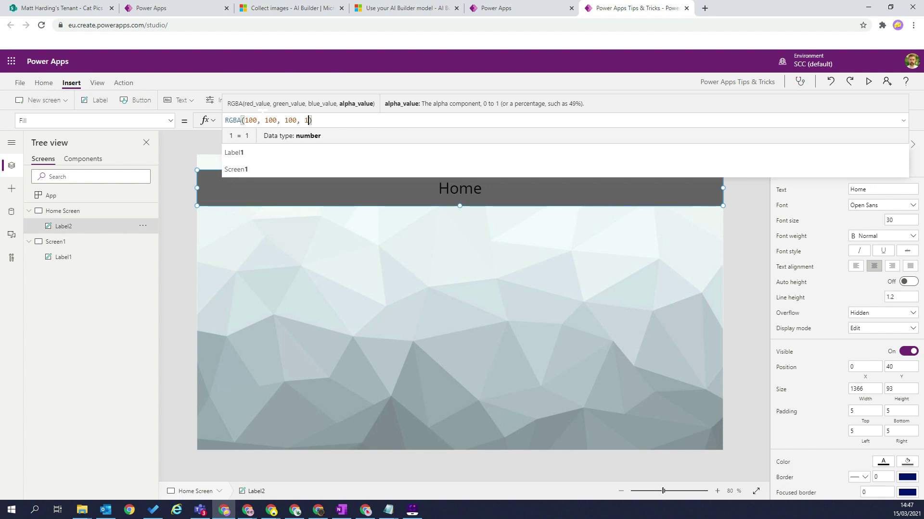
{"action": "key", "text": "BackSpace"}
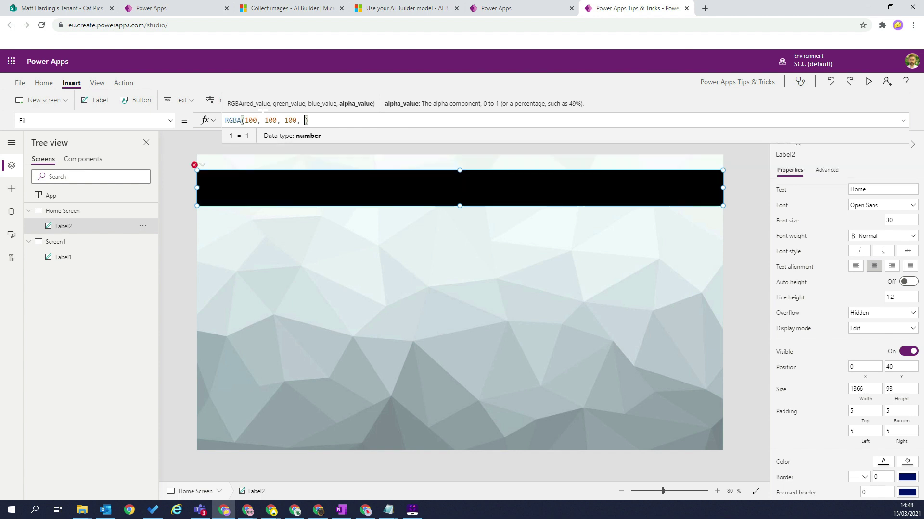
{"action": "type", "text": "0.7"}
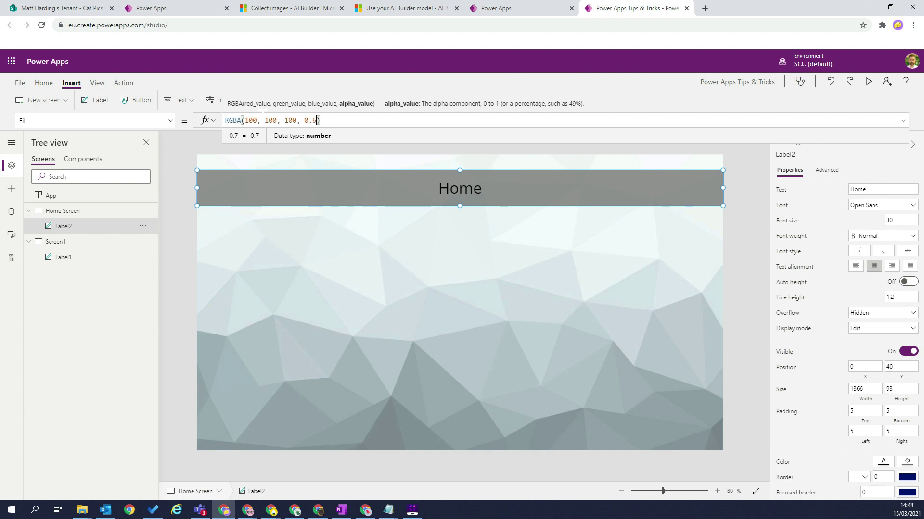
{"action": "key", "text": "BackSpace"}
{"action": "type", "text": "5"}
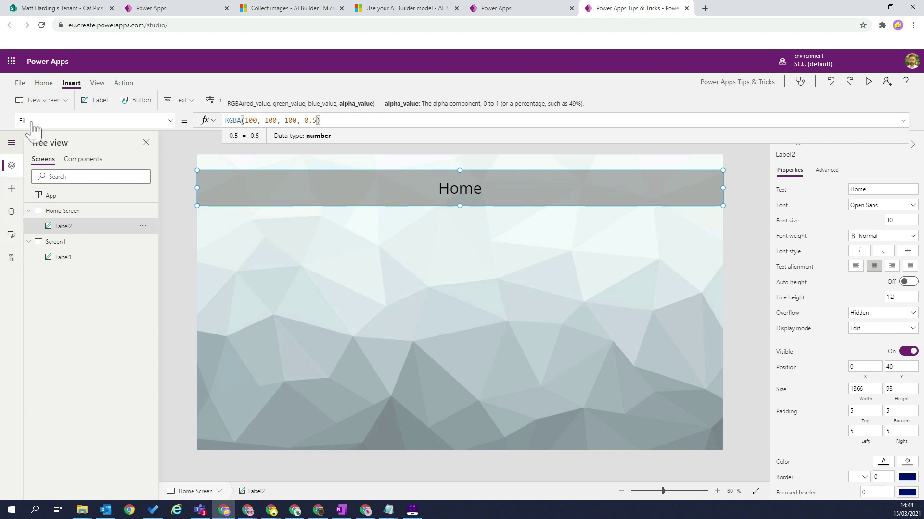
{"action": "left_click", "coordinate": [72, 85]}
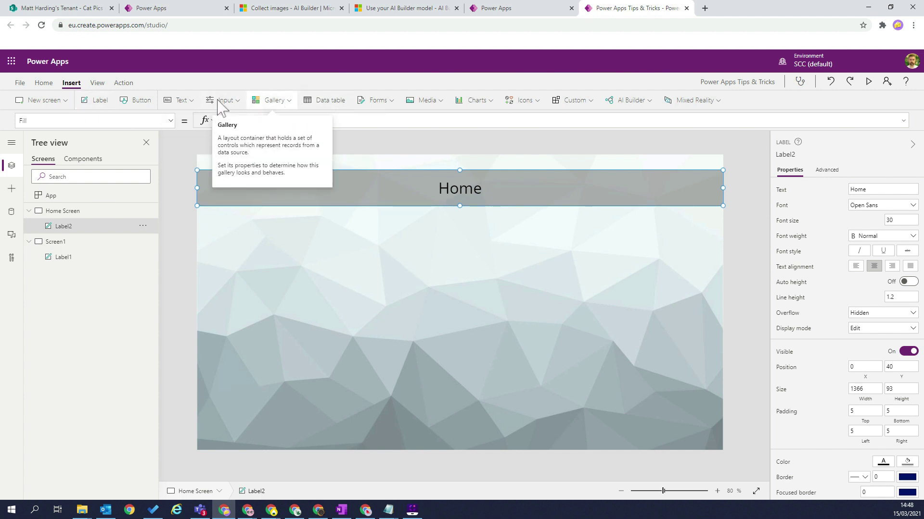
Insert an empty container and drag it below the header near the canvas centre.
{"action": "left_click", "coordinate": [239, 102]}
{"action": "scroll", "coordinate": [247, 190], "scroll_direction": "down", "scroll_amount": 3}
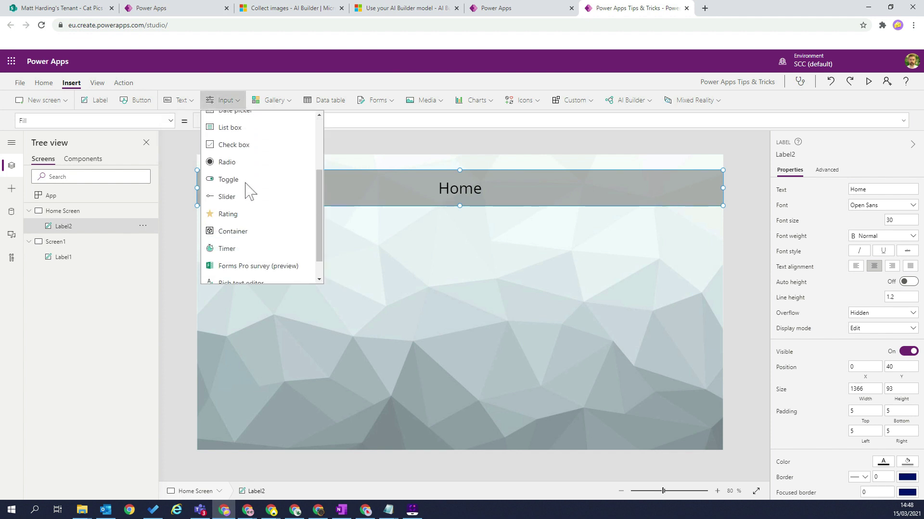
{"action": "left_click", "coordinate": [247, 205]}
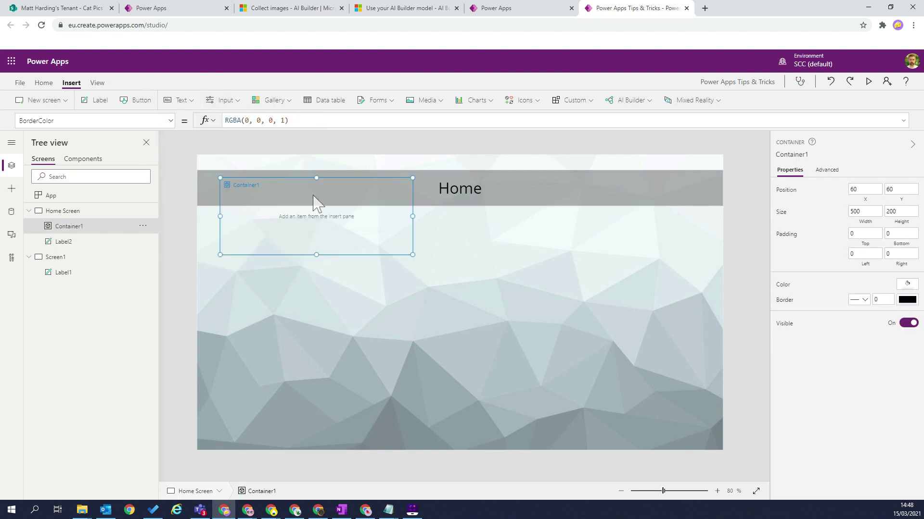
{"action": "left_click_drag", "start_coordinate": [257, 182], "coordinate": [390, 242]}
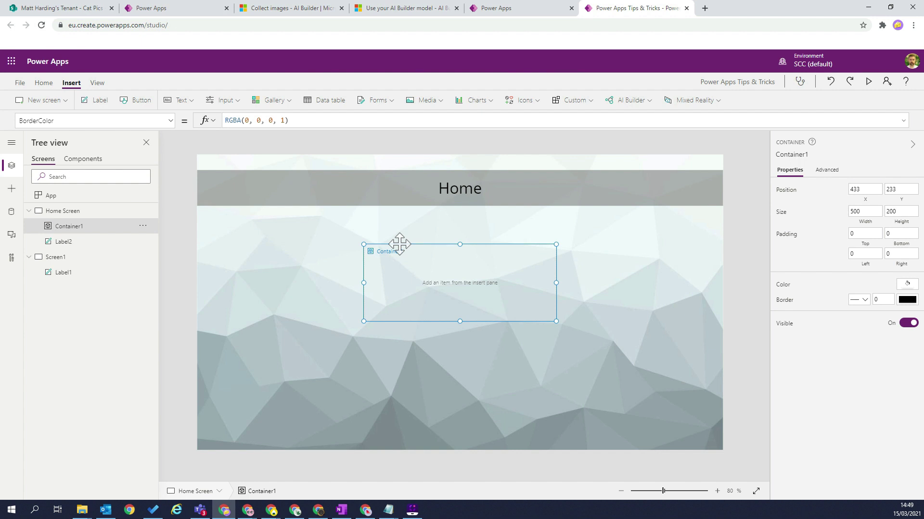
Add a button inside the container, then delete it again.
{"action": "left_click", "coordinate": [140, 101]}
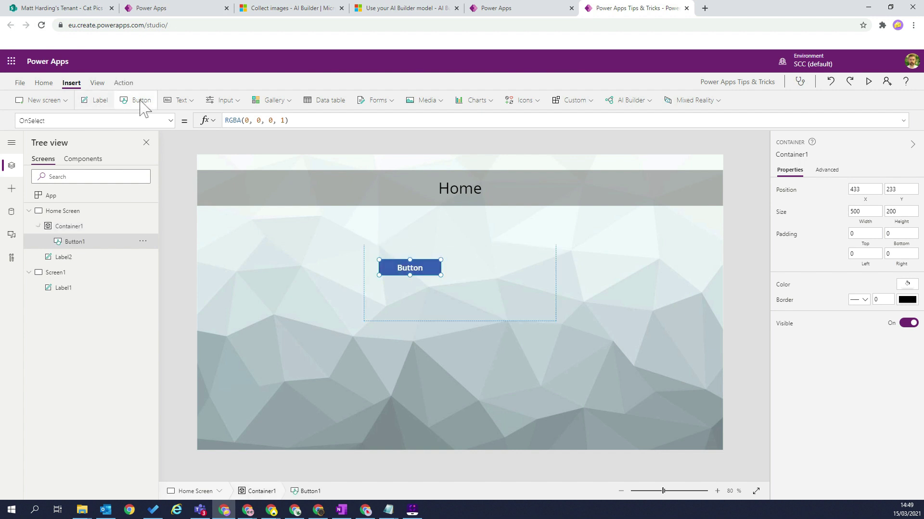
{"action": "left_click_drag", "start_coordinate": [386, 261], "coordinate": [269, 205]}
{"action": "left_click_drag", "start_coordinate": [405, 260], "coordinate": [465, 290]}
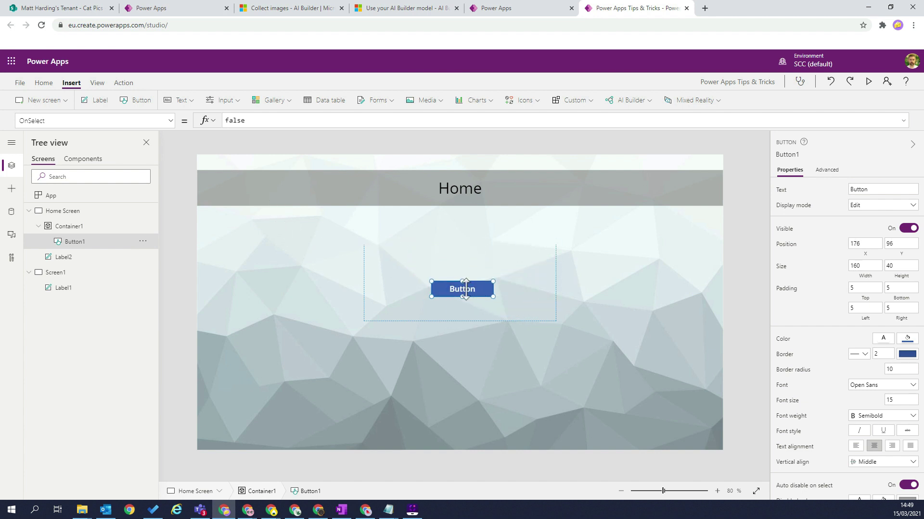
{"action": "key", "text": "Delete"}
Insert a new button on Home Screen and place it at the header's right end.
{"action": "left_click", "coordinate": [299, 282]}
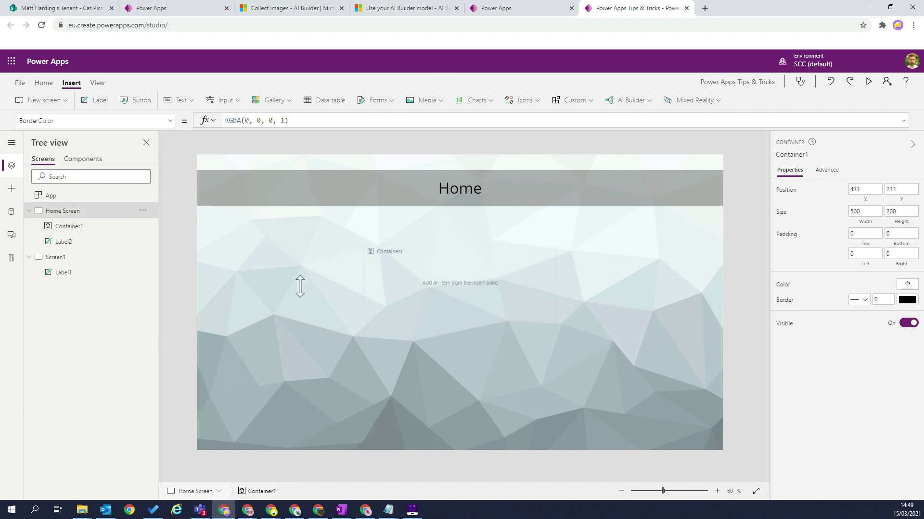
{"action": "left_click", "coordinate": [137, 102]}
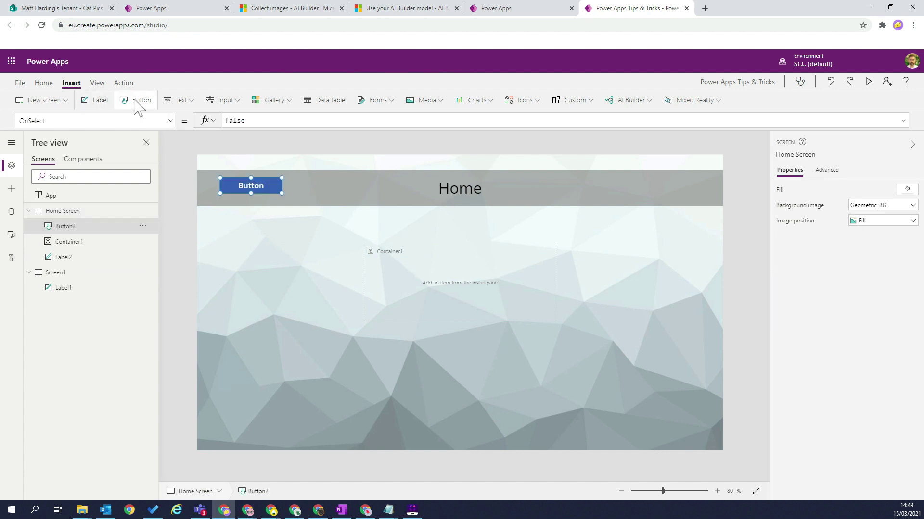
{"action": "left_click_drag", "start_coordinate": [262, 186], "coordinate": [731, 154]}
{"action": "left_click_drag", "start_coordinate": [600, 197], "coordinate": [701, 189]}
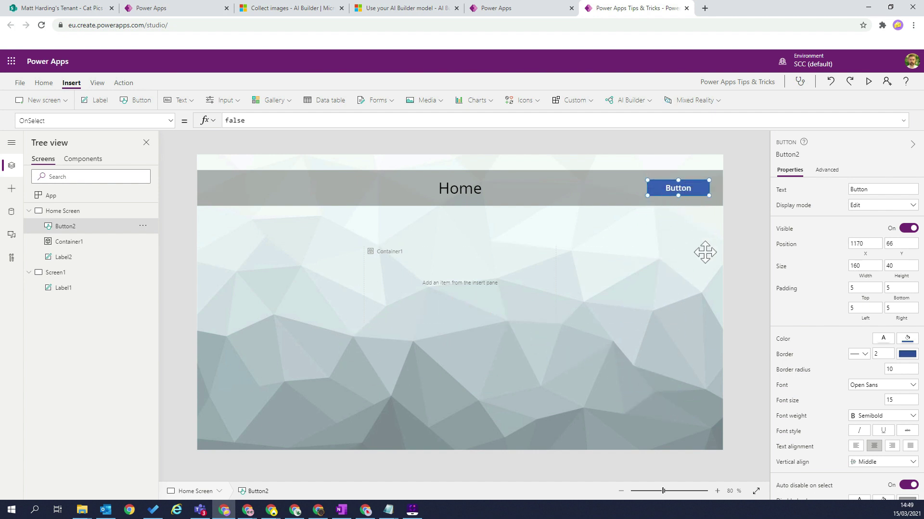
Drag the button around the header while checking its X and Y values.
{"action": "left_click", "coordinate": [171, 121]}
{"action": "left_click_drag", "start_coordinate": [173, 223], "coordinate": [168, 332]}
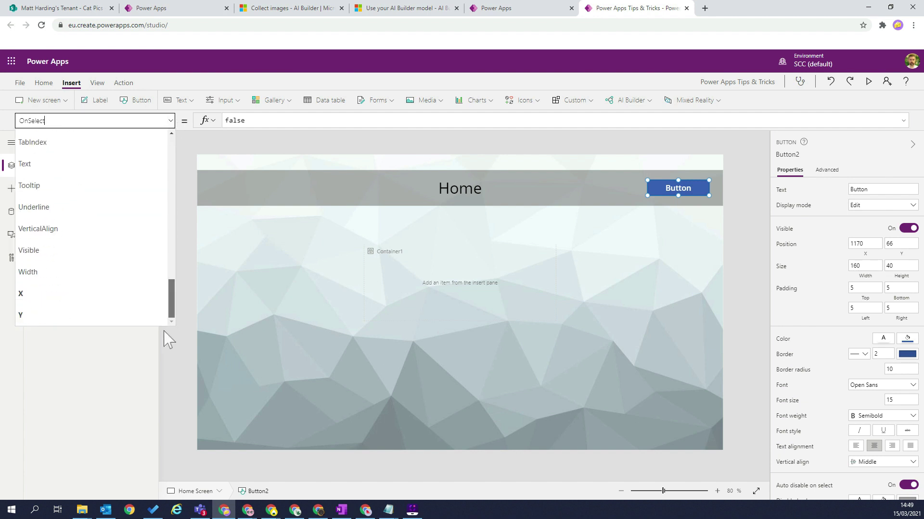
{"action": "left_click", "coordinate": [53, 295]}
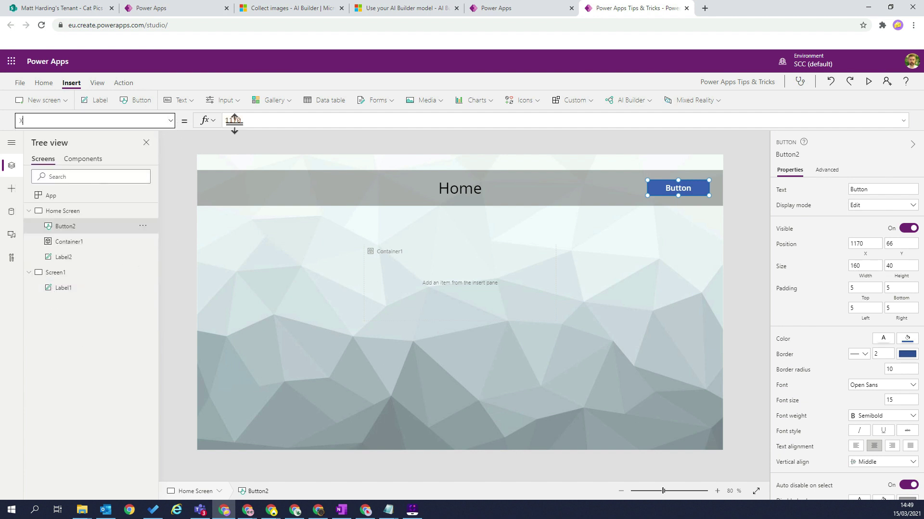
{"action": "mouse_move", "coordinate": [669, 192]}
{"action": "left_mouse_down"}
{"action": "mouse_move", "coordinate": [619, 191]}
{"action": "mouse_move", "coordinate": [627, 225]}
{"action": "mouse_move", "coordinate": [658, 204]}
{"action": "mouse_move", "coordinate": [635, 198]}
{"action": "mouse_move", "coordinate": [665, 188]}
{"action": "left_mouse_up"}
{"action": "left_click", "coordinate": [171, 122]}
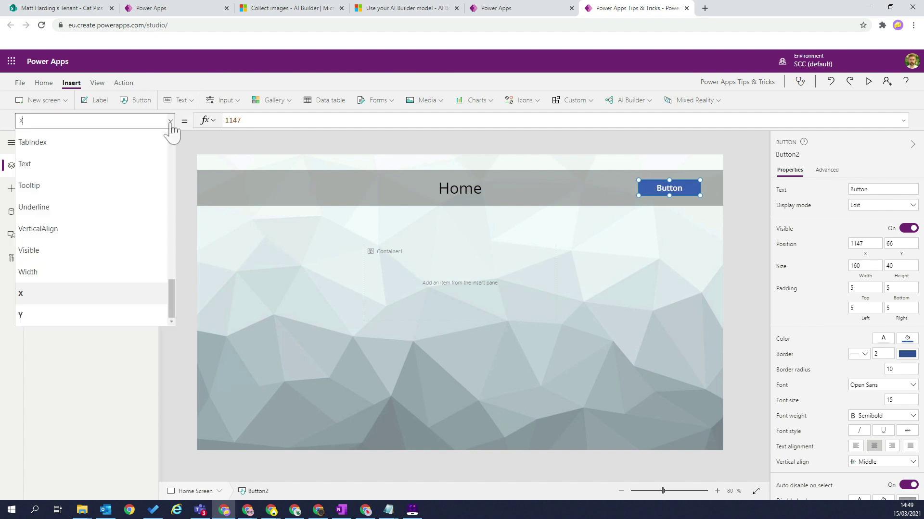
{"action": "left_click", "coordinate": [69, 320]}
{"action": "left_click_drag", "start_coordinate": [665, 188], "coordinate": [658, 143]}
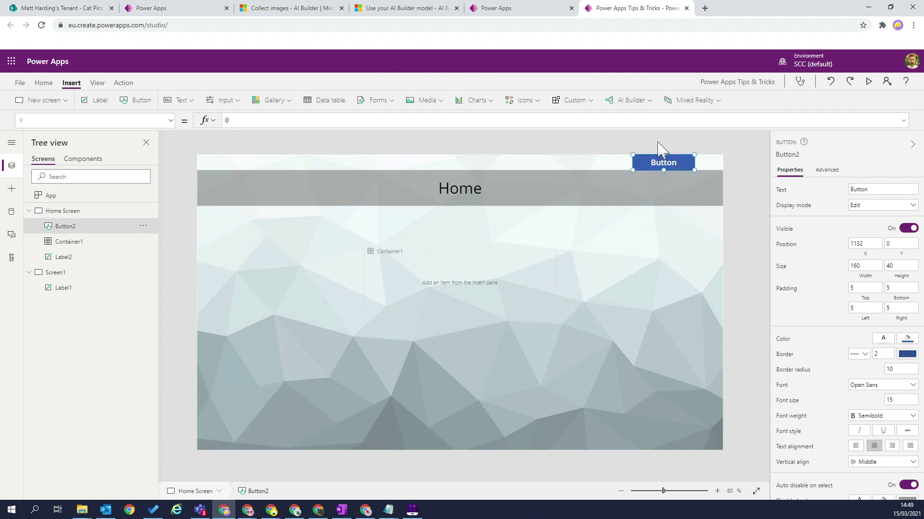
{"action": "left_click_drag", "start_coordinate": [655, 175], "coordinate": [672, 188]}
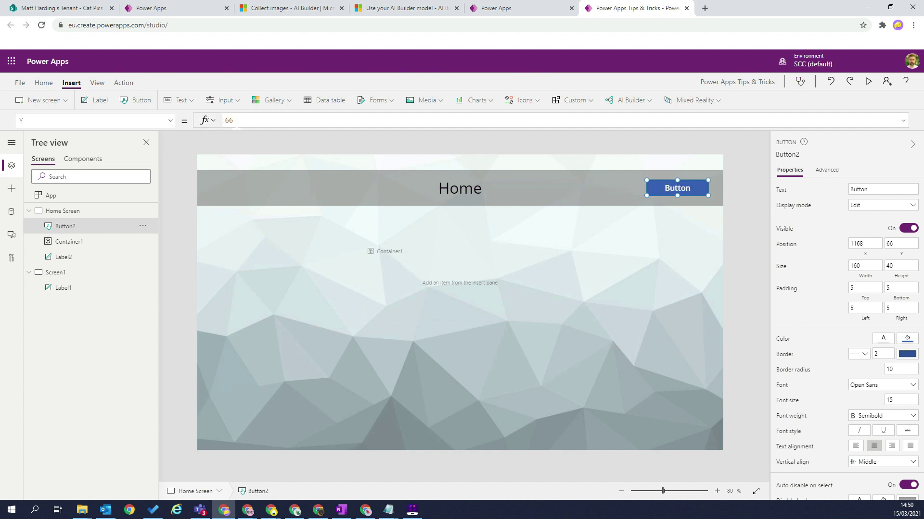
Move the button to the lower right at X 1012, Y 584 and relabel it Button 1.
{"action": "left_click_drag", "start_coordinate": [662, 192], "coordinate": [206, 139]}
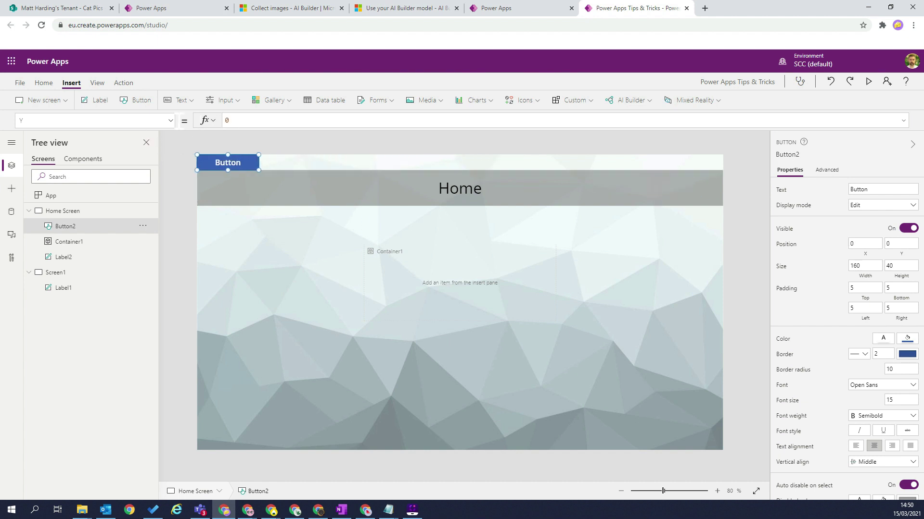
{"action": "left_click", "coordinate": [172, 120]}
{"action": "left_click", "coordinate": [80, 293]}
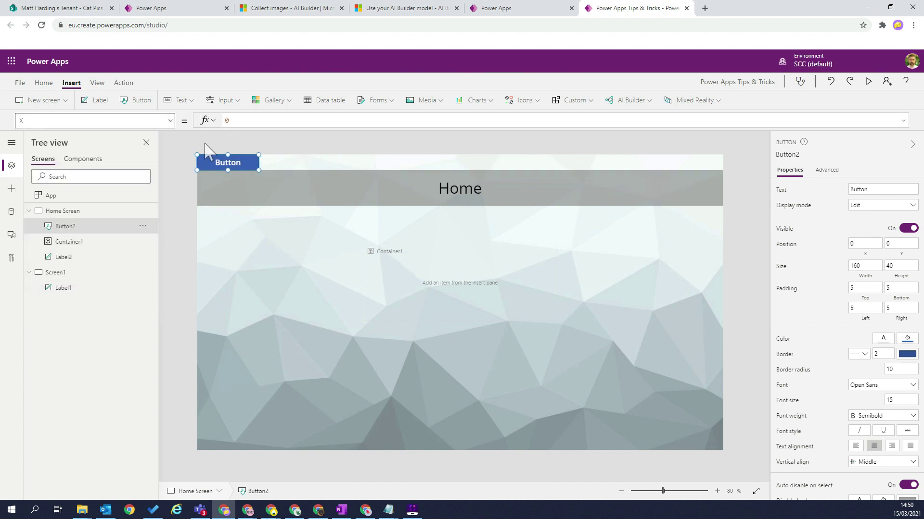
{"action": "left_click_drag", "start_coordinate": [227, 162], "coordinate": [263, 200]}
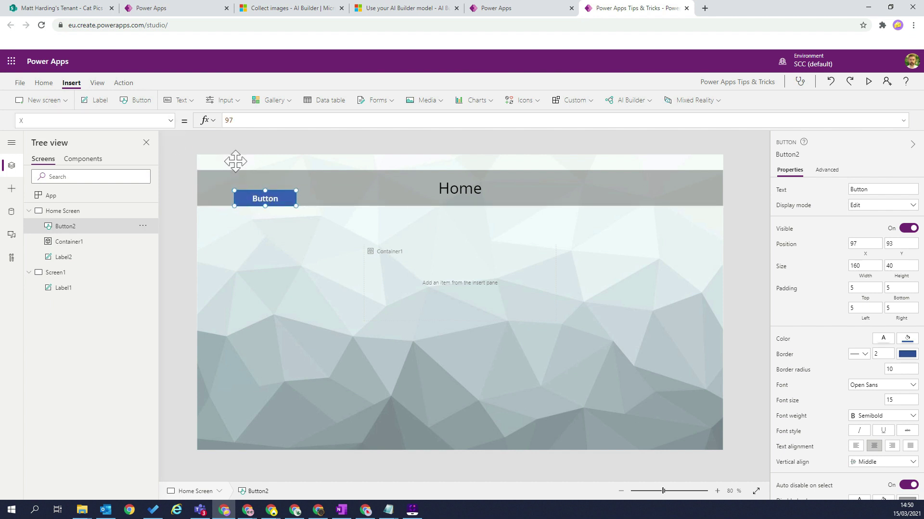
{"action": "left_click", "coordinate": [171, 120]}
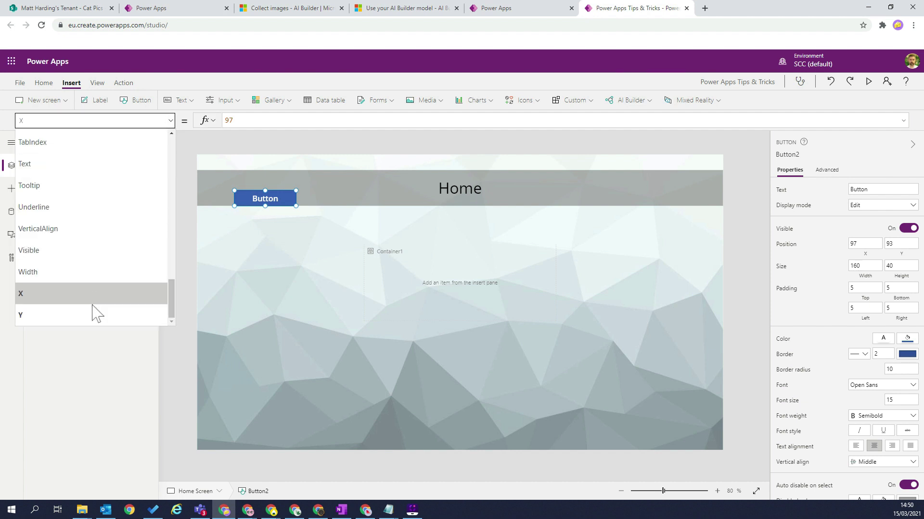
{"action": "left_click", "coordinate": [92, 324]}
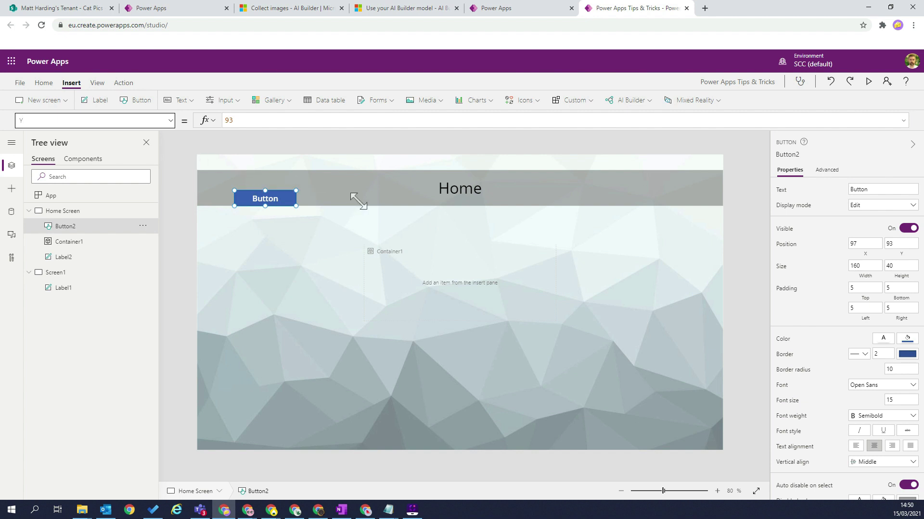
{"action": "left_click_drag", "start_coordinate": [271, 198], "coordinate": [624, 390]}
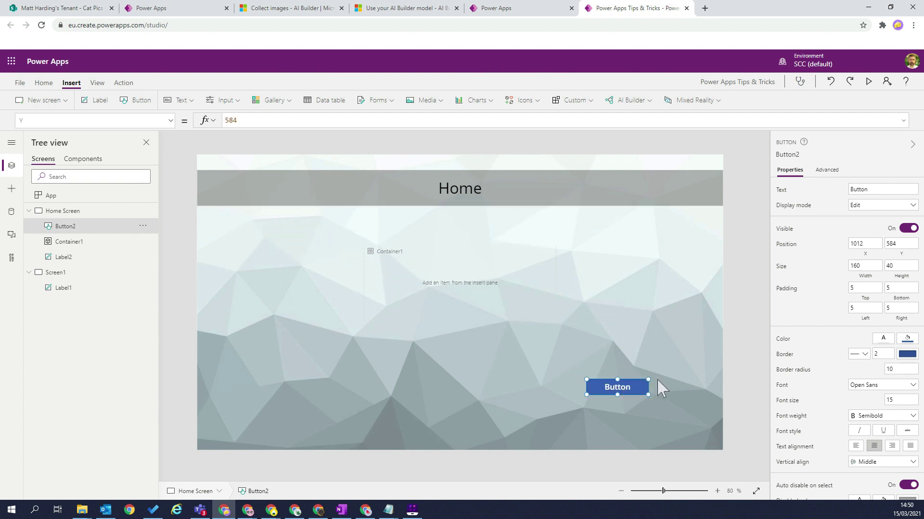
{"action": "left_click", "coordinate": [614, 387]}
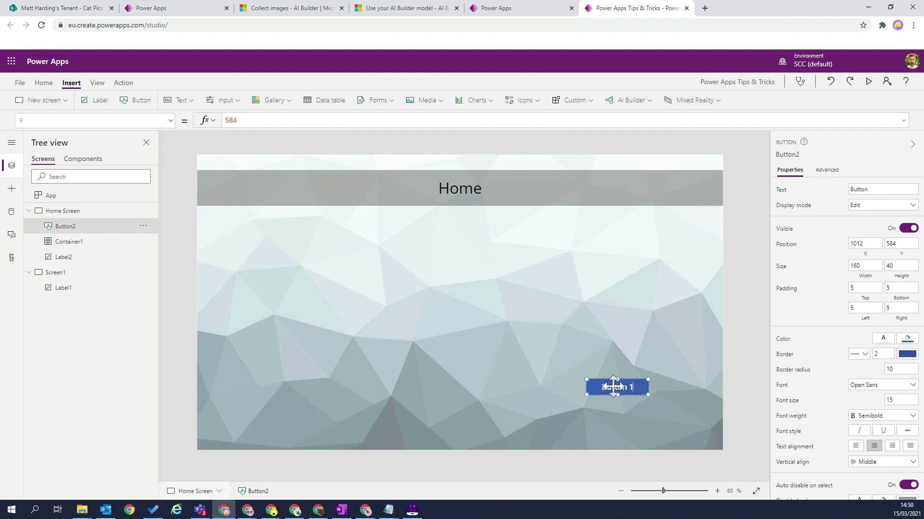
{"action": "key", "text": "Return"}
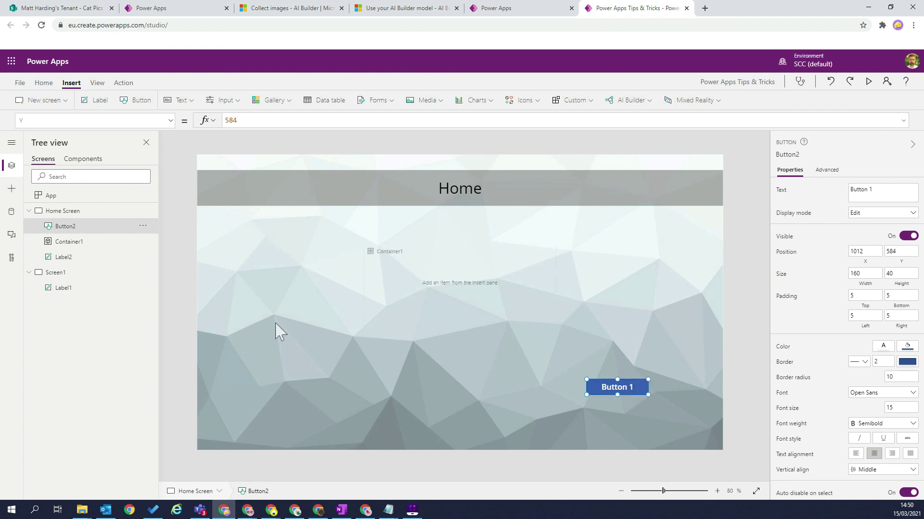
Paste a copy of Button 1 into Container1 and place it at the top-left corner.
{"action": "left_click", "coordinate": [424, 299]}
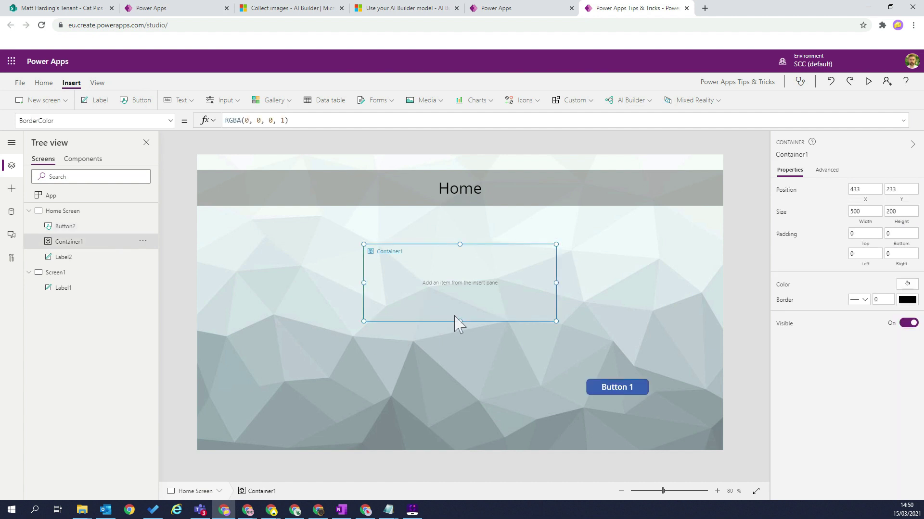
{"action": "key", "text": "ctrl+v"}
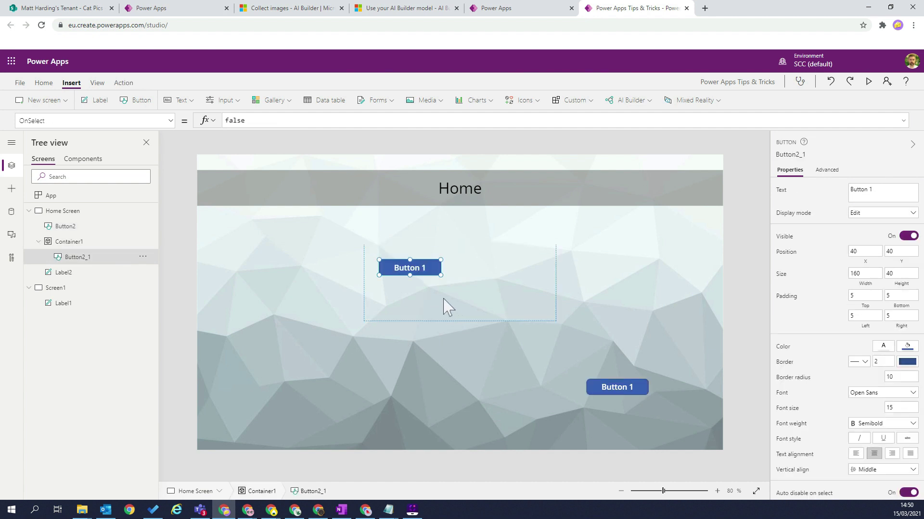
{"action": "left_click_drag", "start_coordinate": [416, 270], "coordinate": [335, 230]}
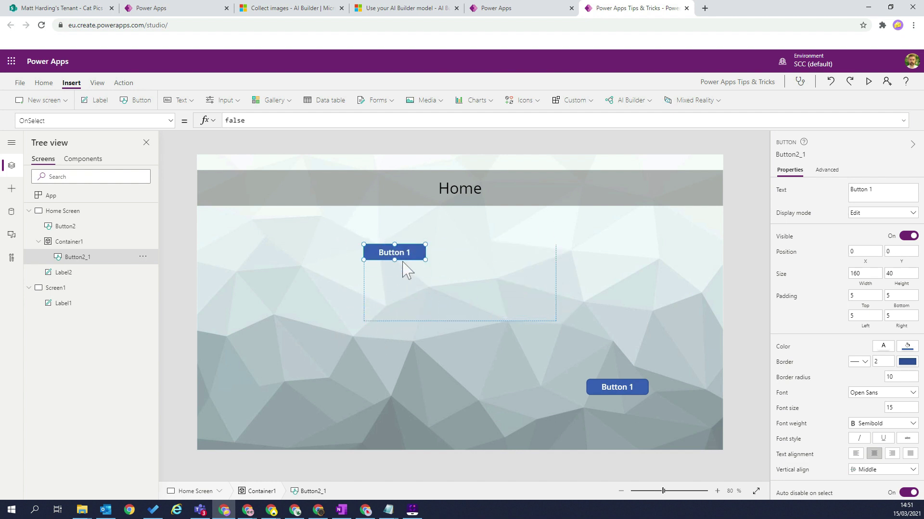
{"action": "left_click", "coordinate": [418, 295]}
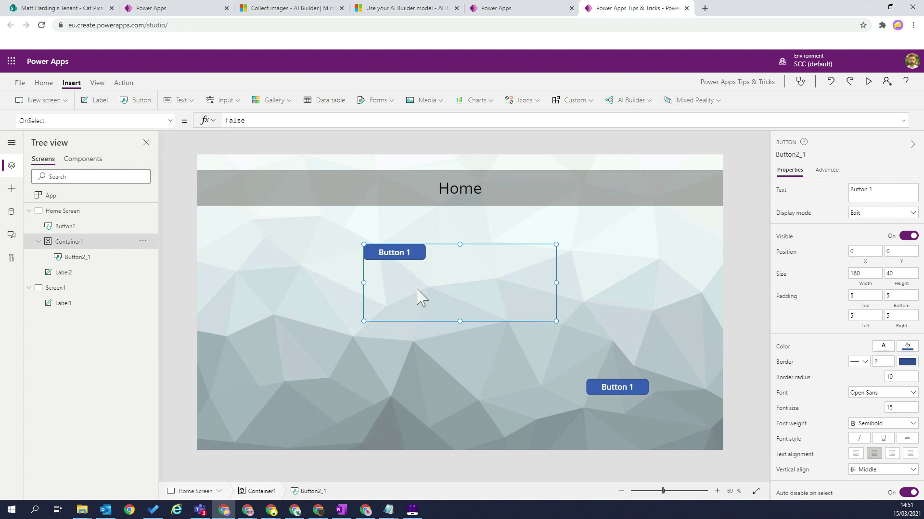
{"action": "left_click", "coordinate": [172, 126]}
Check Container1's X and Y position values.
{"action": "left_click_drag", "start_coordinate": [168, 239], "coordinate": [183, 315]}
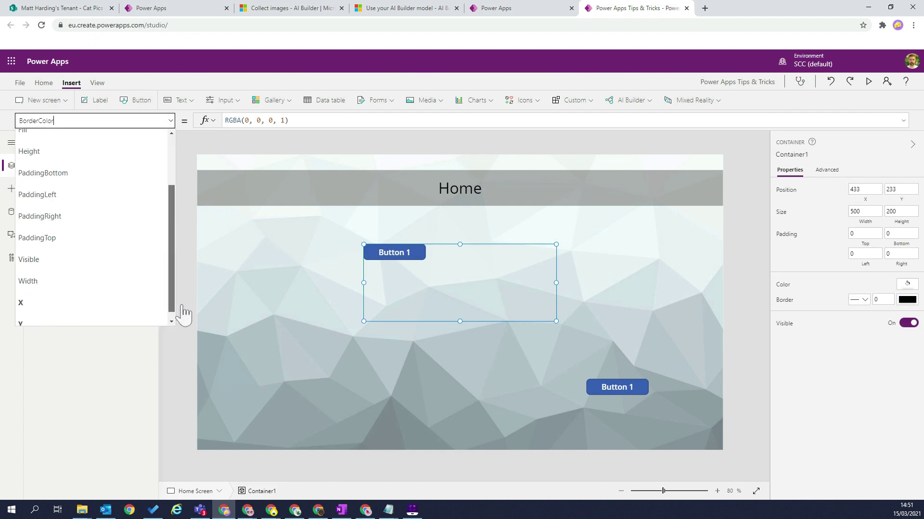
{"action": "left_click", "coordinate": [78, 302]}
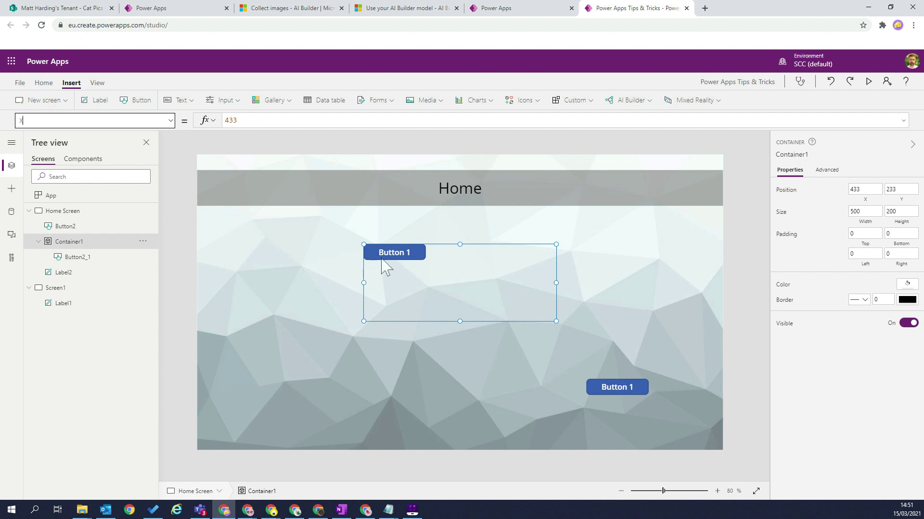
{"action": "left_click", "coordinate": [170, 121]}
{"action": "left_click", "coordinate": [60, 313]}
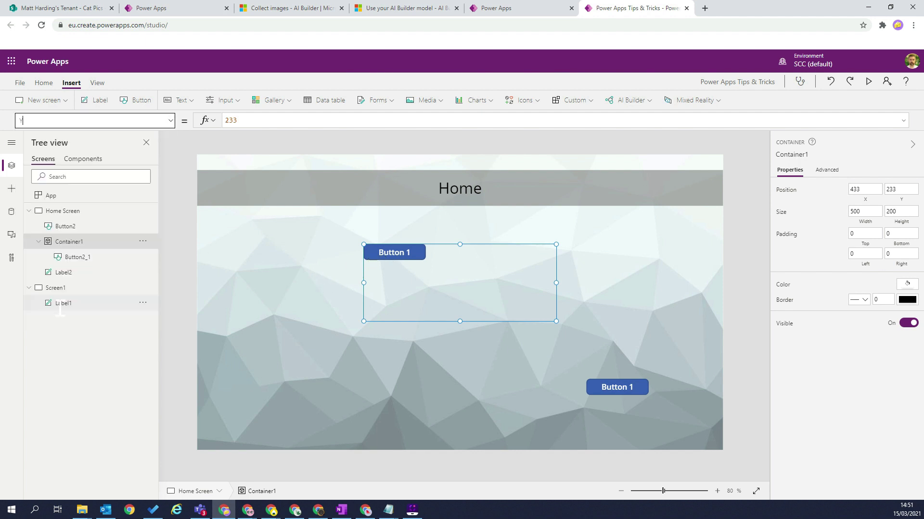
Inspect the button copy's position and nudge it to X 28, Y 24 in the container.
{"action": "left_click", "coordinate": [390, 252]}
{"action": "left_click", "coordinate": [171, 121]}
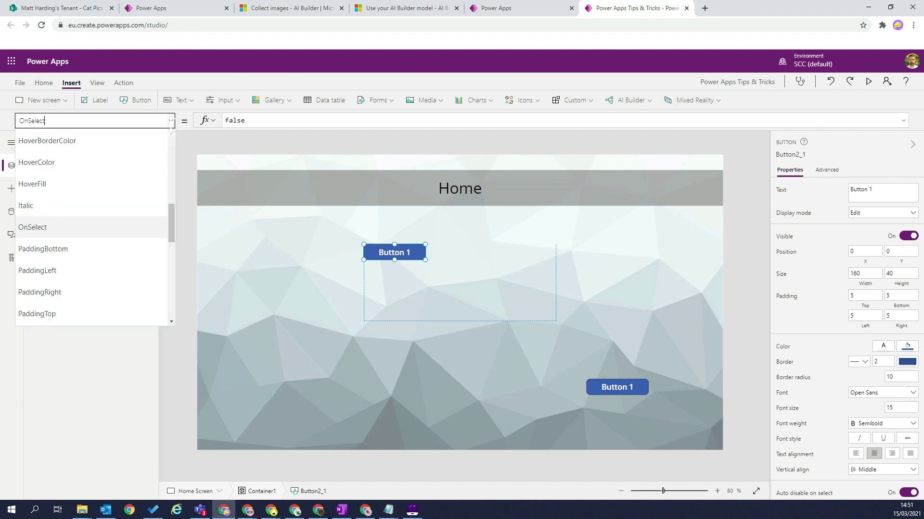
{"action": "left_click_drag", "start_coordinate": [173, 223], "coordinate": [177, 304]}
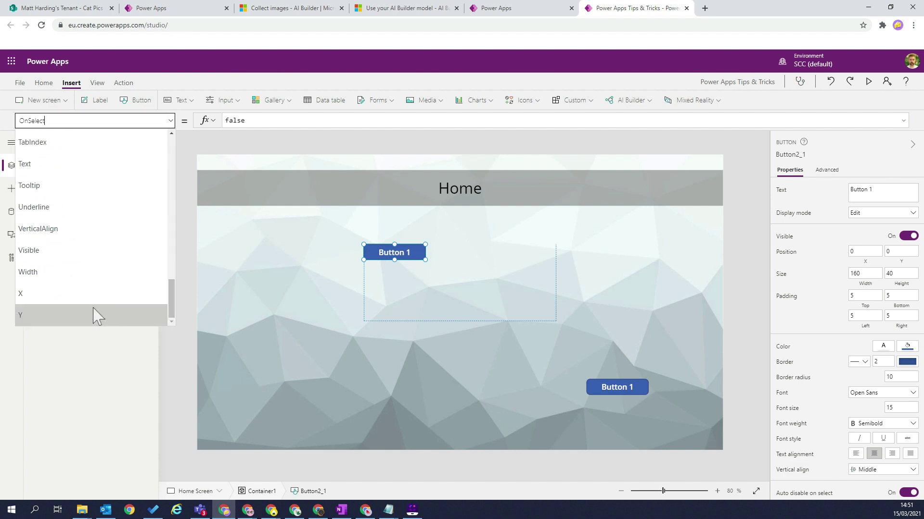
{"action": "left_click", "coordinate": [63, 296]}
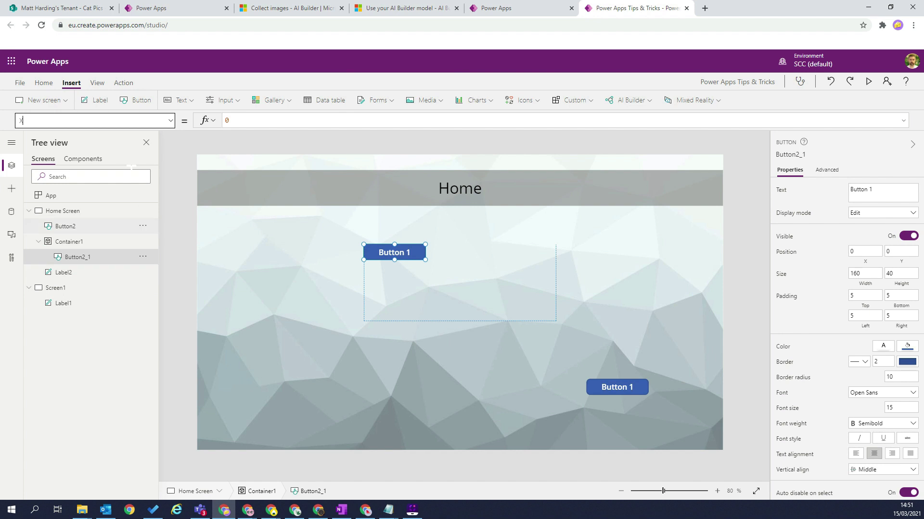
{"action": "left_click", "coordinate": [171, 121]}
{"action": "left_click", "coordinate": [94, 319]}
{"action": "left_click", "coordinate": [486, 284]}
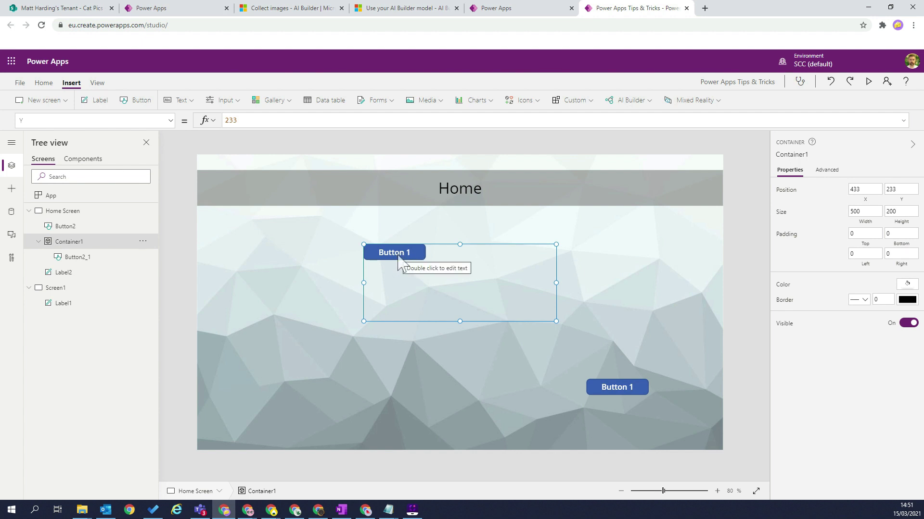
{"action": "left_click_drag", "start_coordinate": [397, 252], "coordinate": [407, 260]}
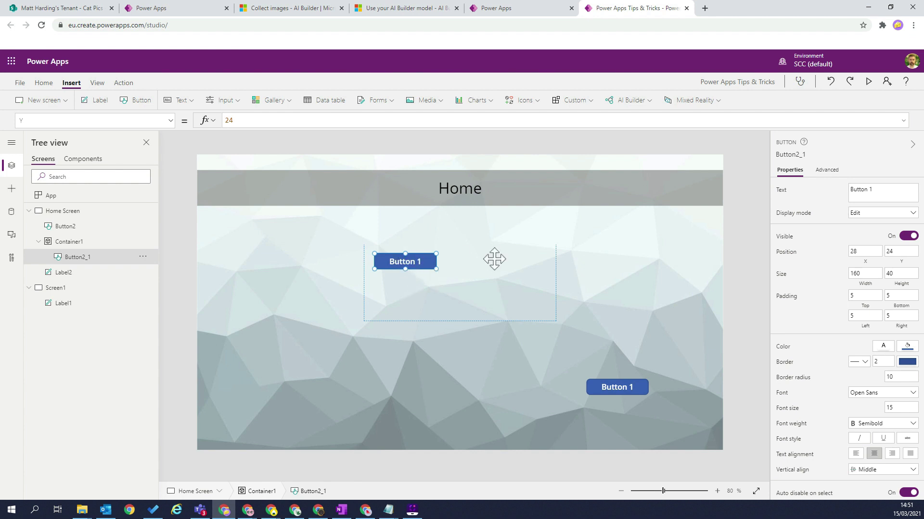
{"action": "left_click", "coordinate": [521, 270]}
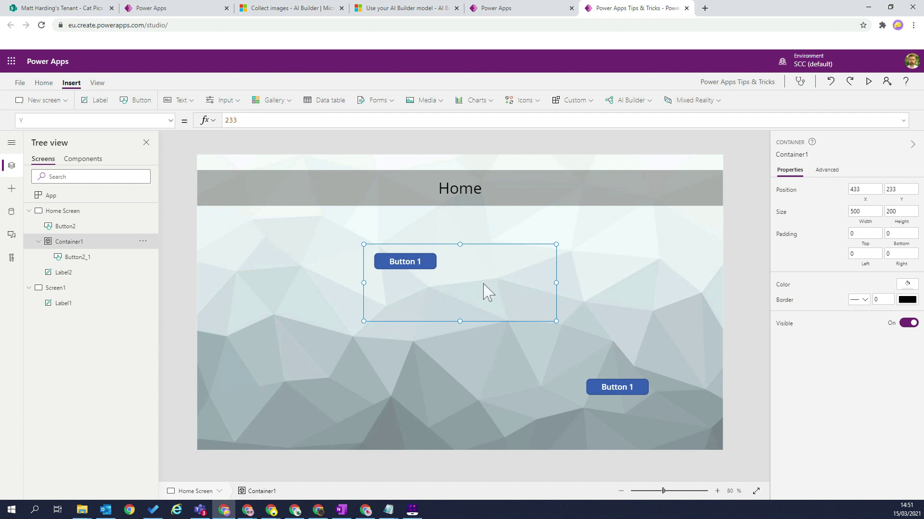
Make Container1 taller at height 262 and shift the button copy inside it.
{"action": "left_click_drag", "start_coordinate": [459, 322], "coordinate": [461, 345]}
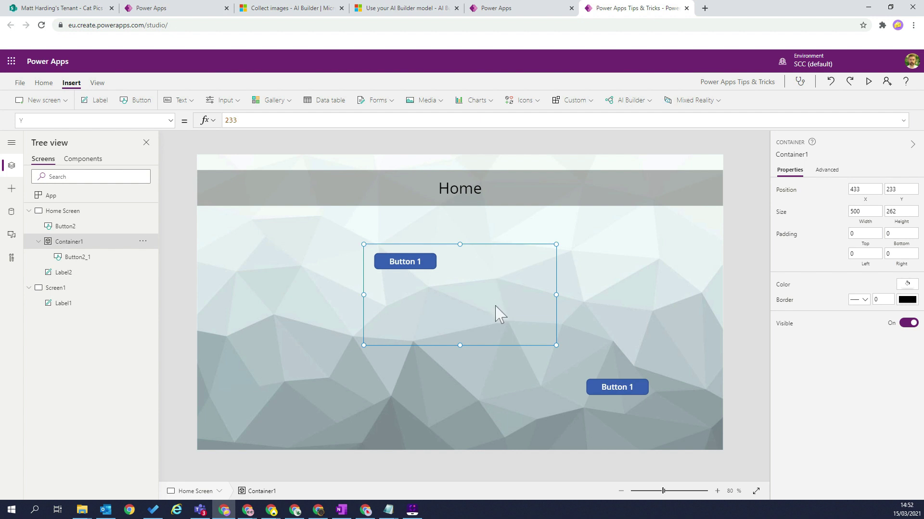
{"action": "left_click_drag", "start_coordinate": [419, 269], "coordinate": [503, 289]}
{"action": "left_click", "coordinate": [542, 286]}
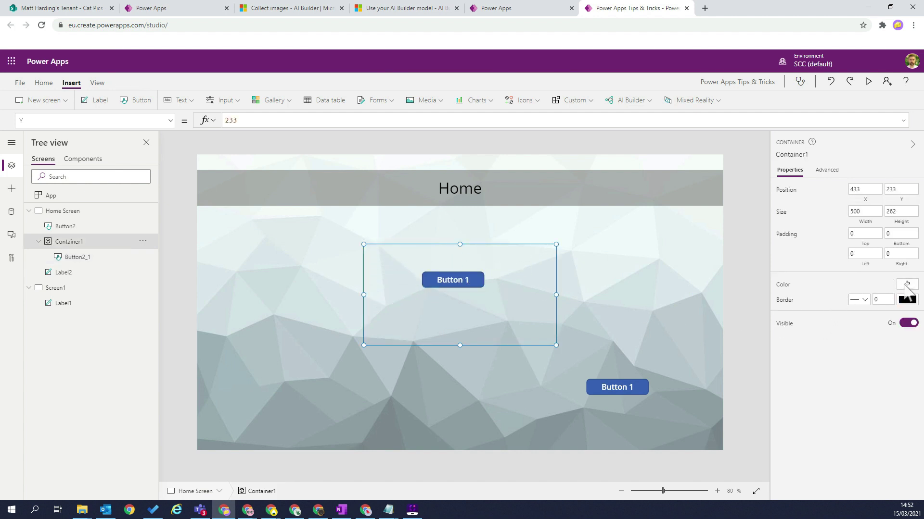
Fill Container1 white and adjust the positions of both buttons.
{"action": "left_click", "coordinate": [907, 288]}
{"action": "left_click", "coordinate": [760, 344]}
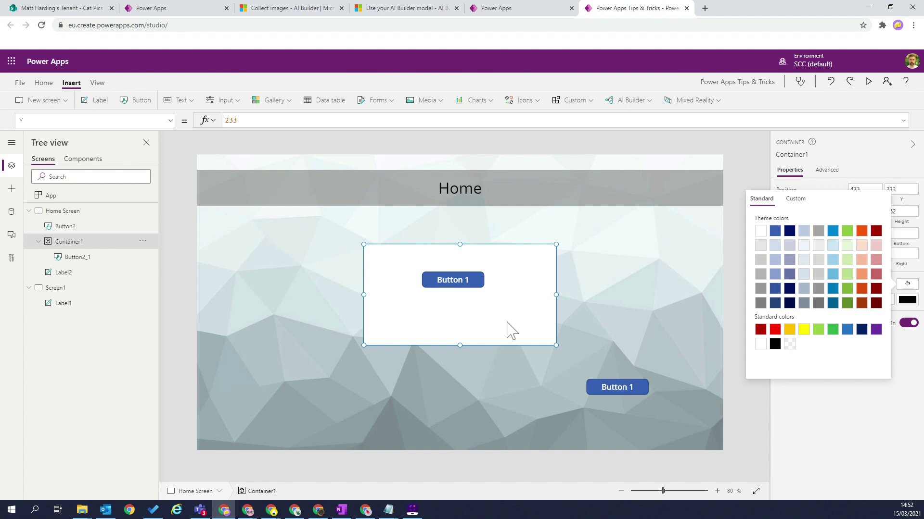
{"action": "left_click_drag", "start_coordinate": [622, 388], "coordinate": [642, 390]}
{"action": "mouse_move", "coordinate": [452, 282]}
{"action": "left_mouse_down"}
{"action": "mouse_move", "coordinate": [361, 230]}
{"action": "mouse_move", "coordinate": [365, 337]}
{"action": "mouse_move", "coordinate": [367, 302]}
{"action": "mouse_move", "coordinate": [586, 344]}
{"action": "mouse_move", "coordinate": [381, 233]}
{"action": "mouse_move", "coordinate": [393, 233]}
{"action": "mouse_move", "coordinate": [421, 355]}
{"action": "mouse_move", "coordinate": [596, 313]}
{"action": "mouse_move", "coordinate": [575, 227]}
{"action": "mouse_move", "coordinate": [369, 231]}
{"action": "mouse_move", "coordinate": [440, 278]}
{"action": "left_mouse_up"}
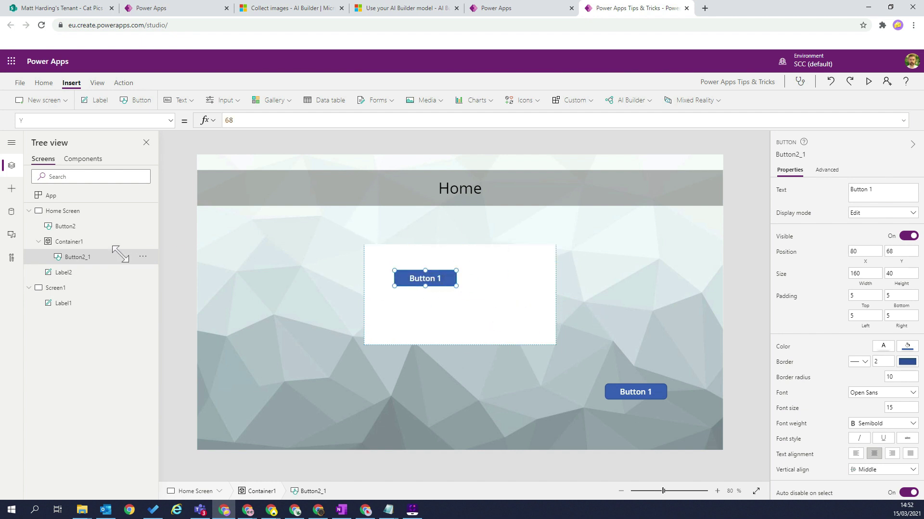
Shift Button2_1 left within Container1, then select the container to show its properties.
{"action": "left_click", "coordinate": [70, 231]}
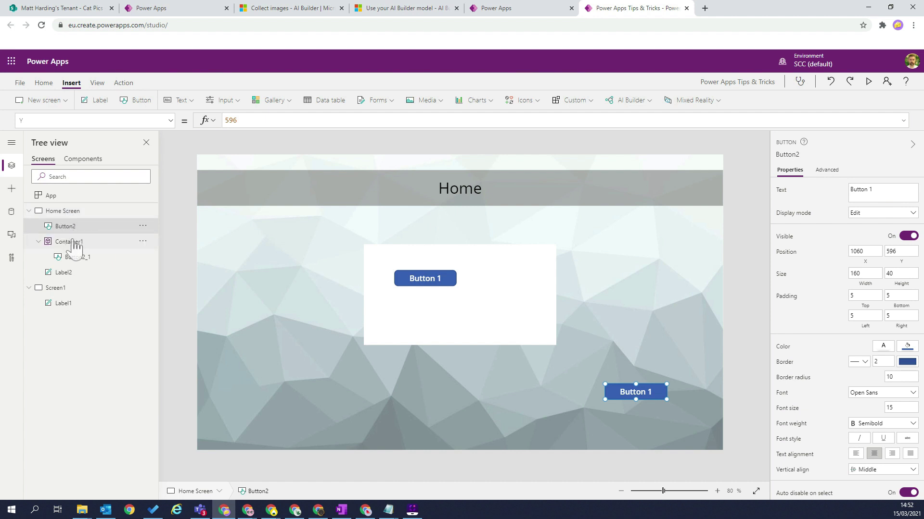
{"action": "left_click", "coordinate": [75, 244]}
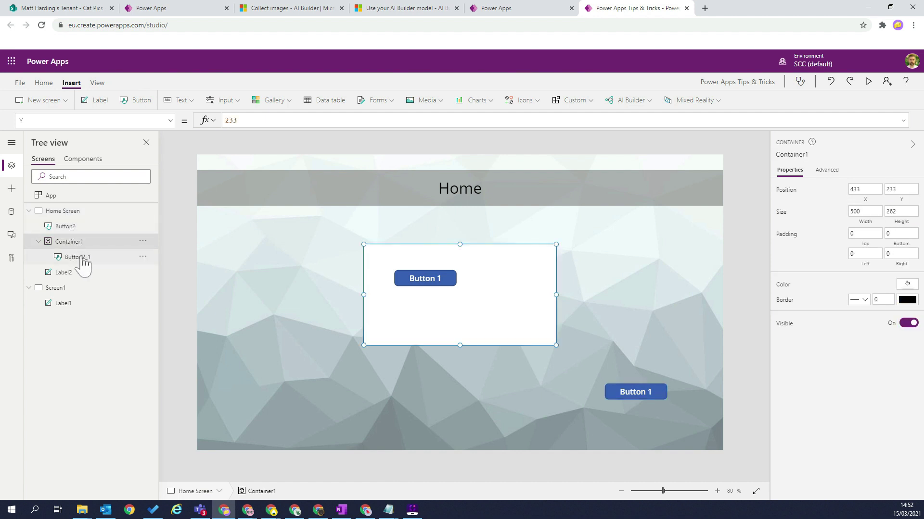
{"action": "left_click", "coordinate": [84, 259]}
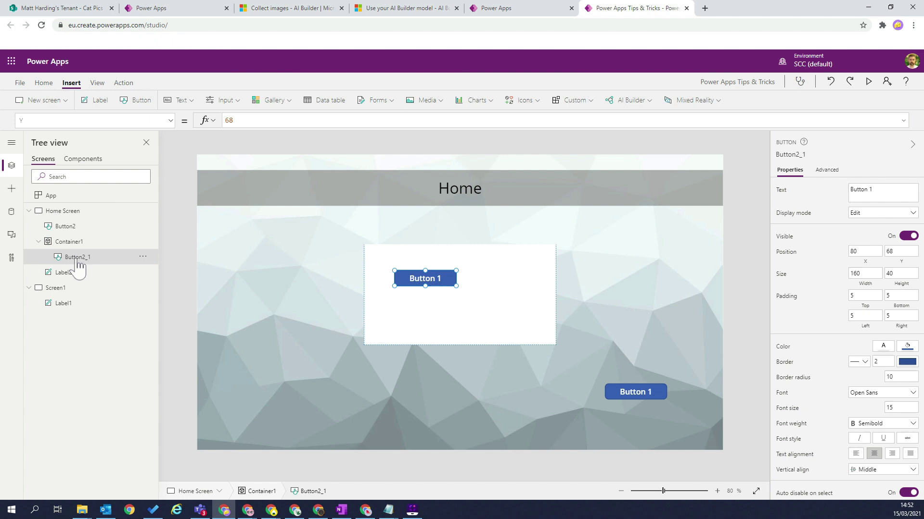
{"action": "left_click_drag", "start_coordinate": [425, 284], "coordinate": [403, 288]}
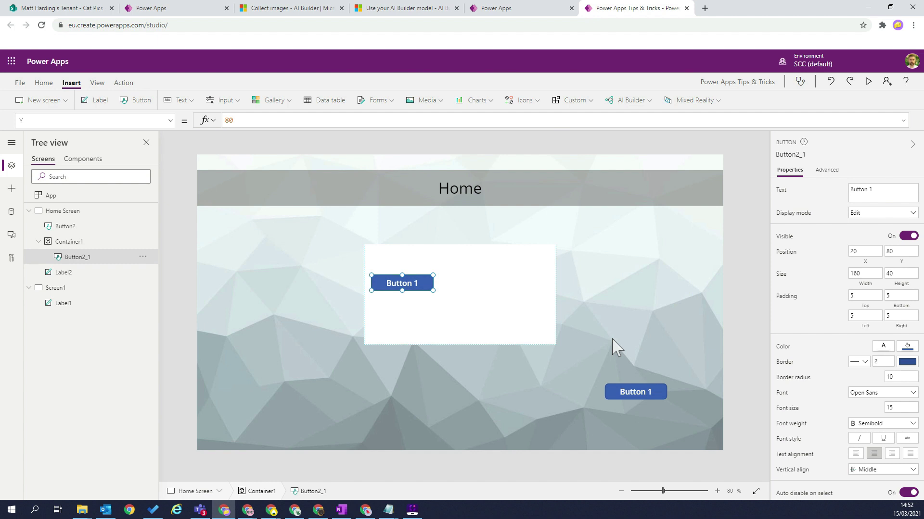
{"action": "left_click", "coordinate": [485, 260]}
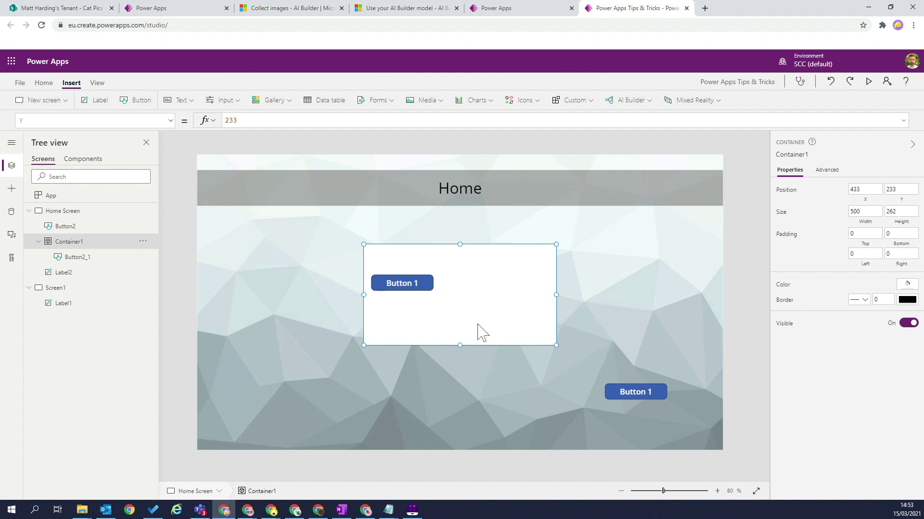
Insert a label into Container1 and set its Text to Parent.Width, showing 500.
{"action": "left_click", "coordinate": [100, 101]}
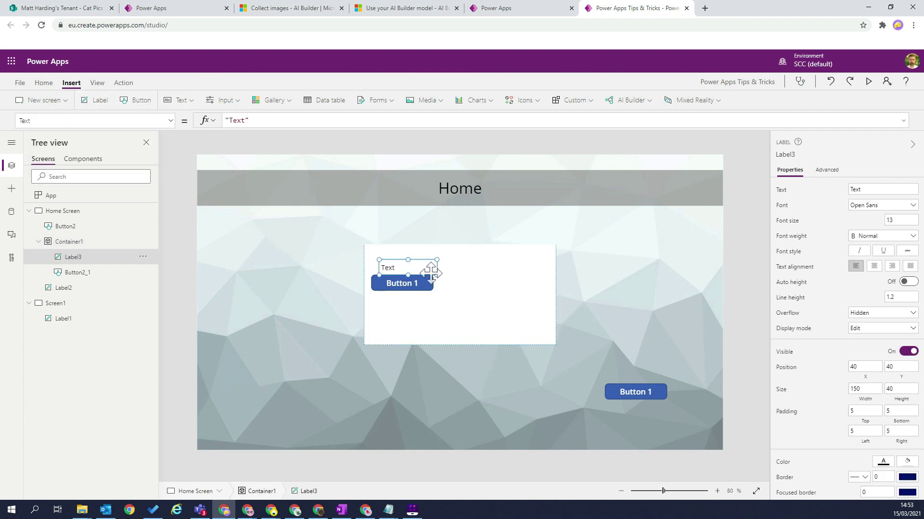
{"action": "left_click_drag", "start_coordinate": [417, 249], "coordinate": [510, 297]}
{"action": "double_click", "coordinate": [490, 298]}
{"action": "left_click_drag", "start_coordinate": [266, 123], "coordinate": [189, 111]}
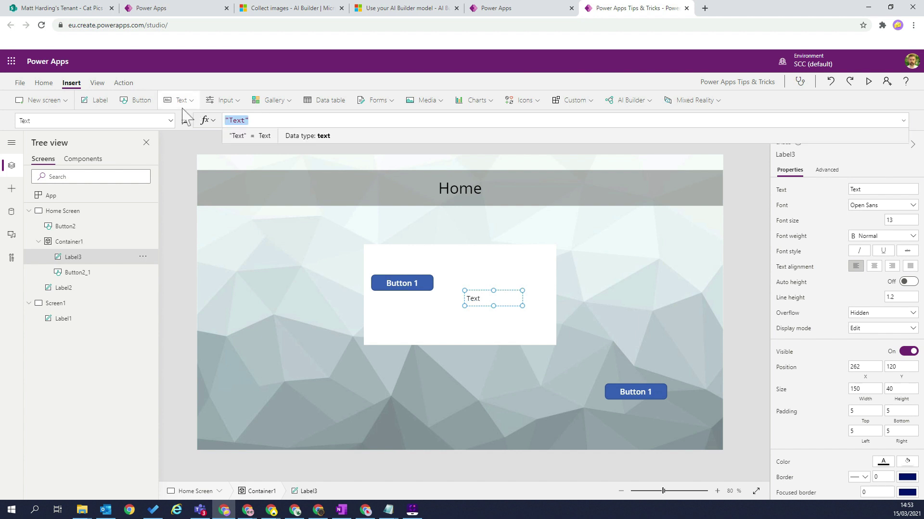
{"action": "type", "text": "Pare"}
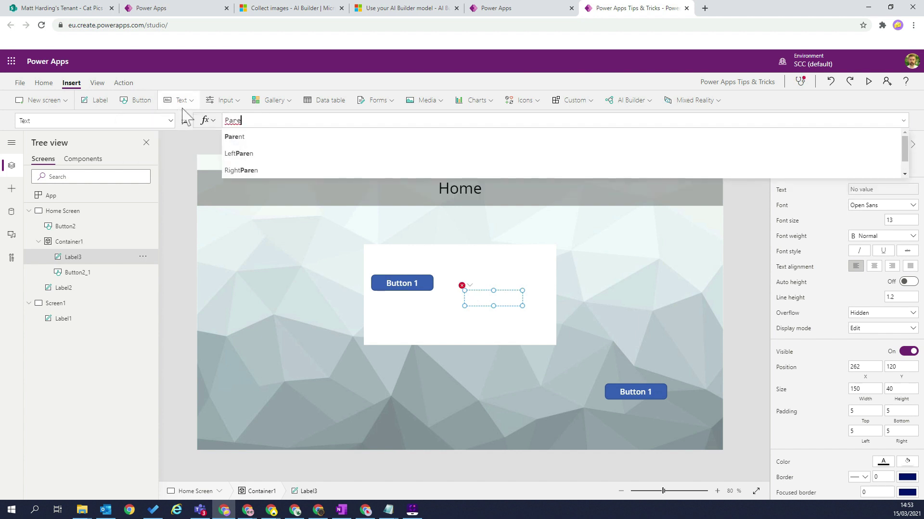
{"action": "type", "text": "nt.w"}
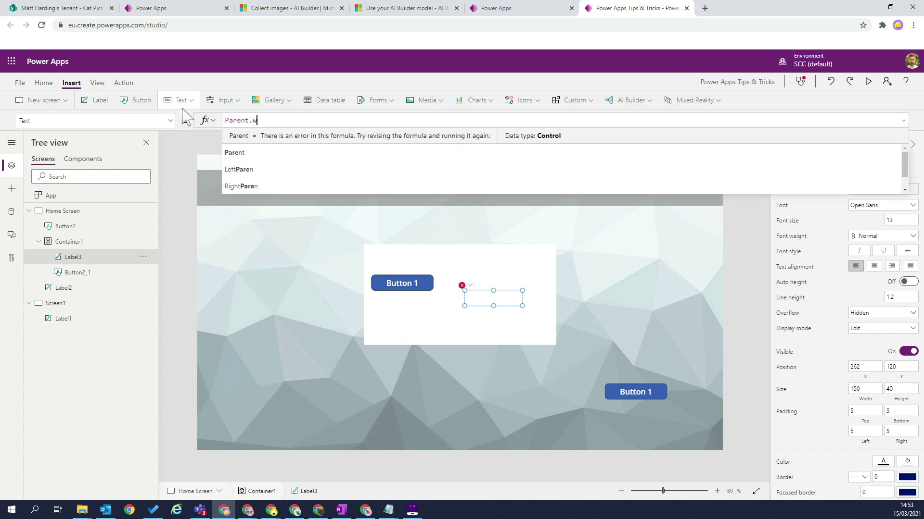
{"action": "key", "text": "Tab"}
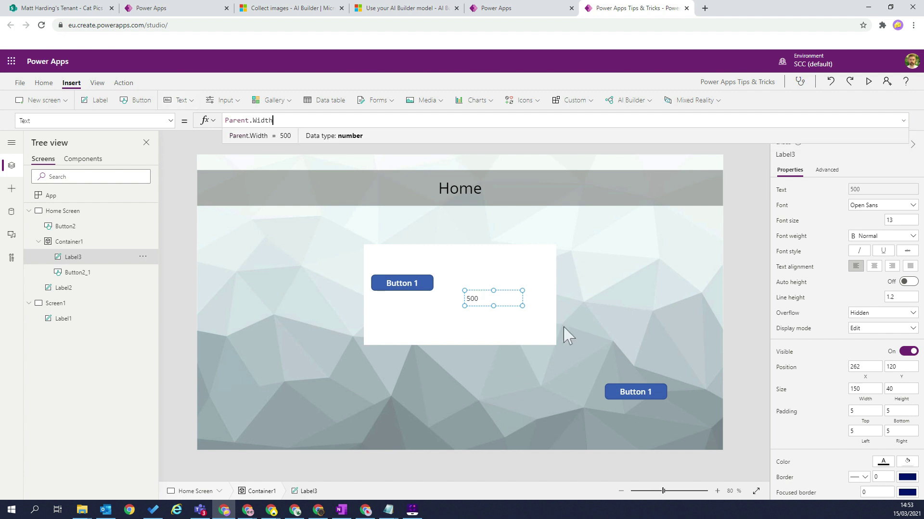
Centre the label's text, fill it light grey-blue, and copy the label.
{"action": "left_click", "coordinate": [891, 268]}
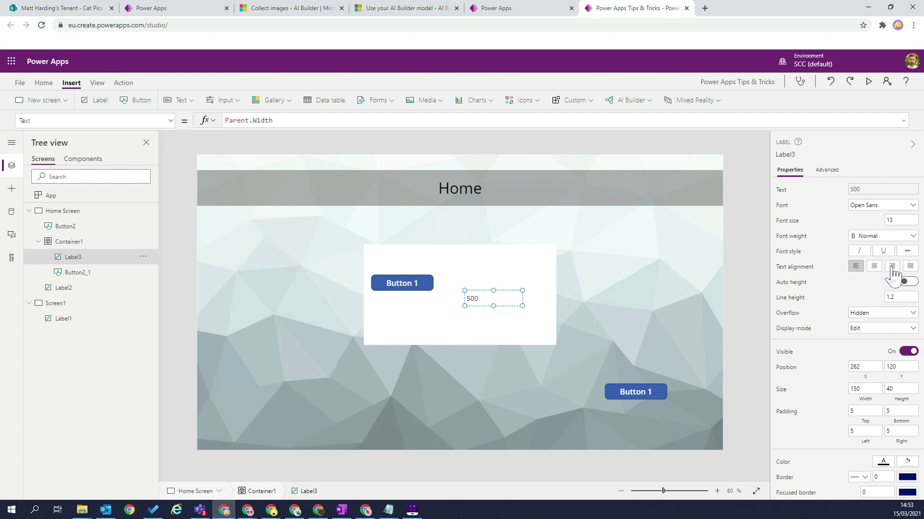
{"action": "left_click", "coordinate": [892, 269]}
{"action": "left_click", "coordinate": [875, 267]}
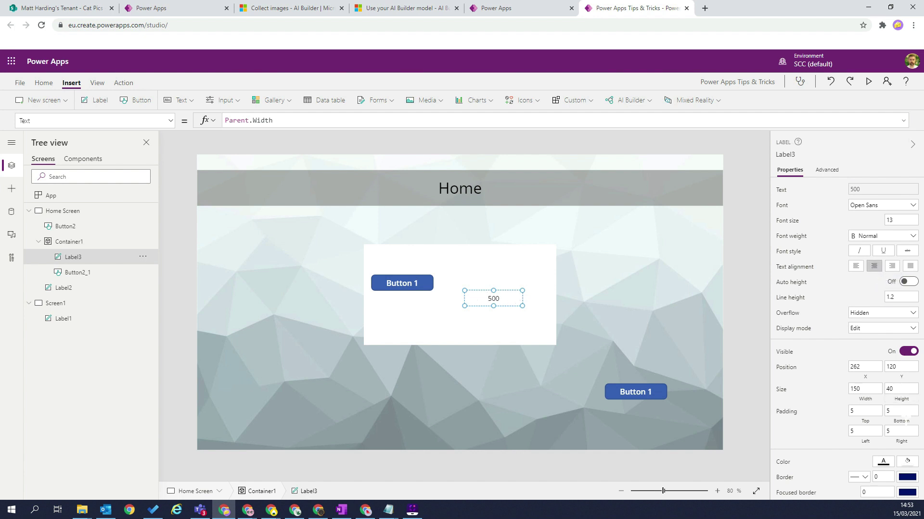
{"action": "left_click", "coordinate": [907, 461]}
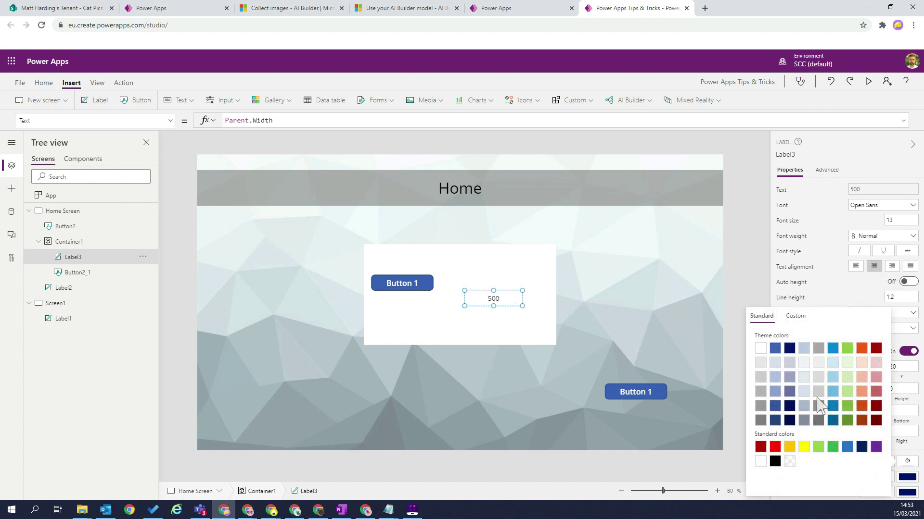
{"action": "left_click", "coordinate": [803, 391]}
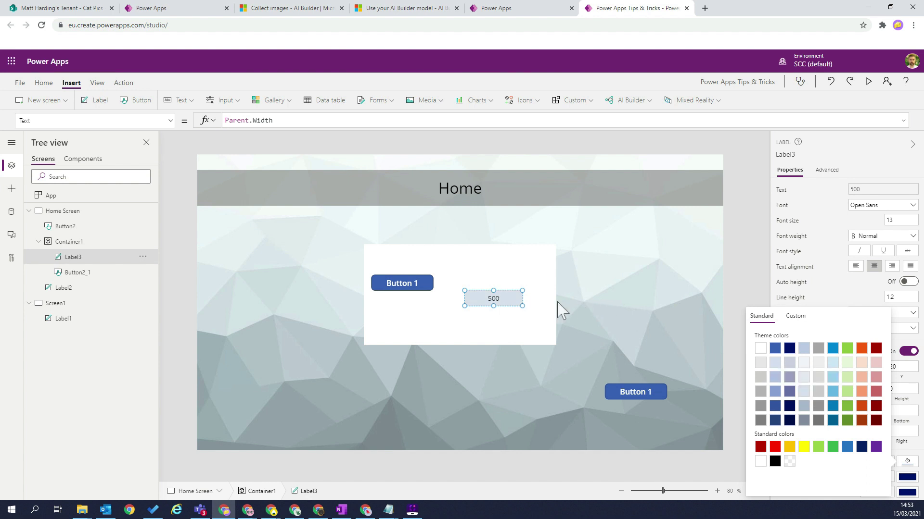
{"action": "right_click", "coordinate": [495, 297]}
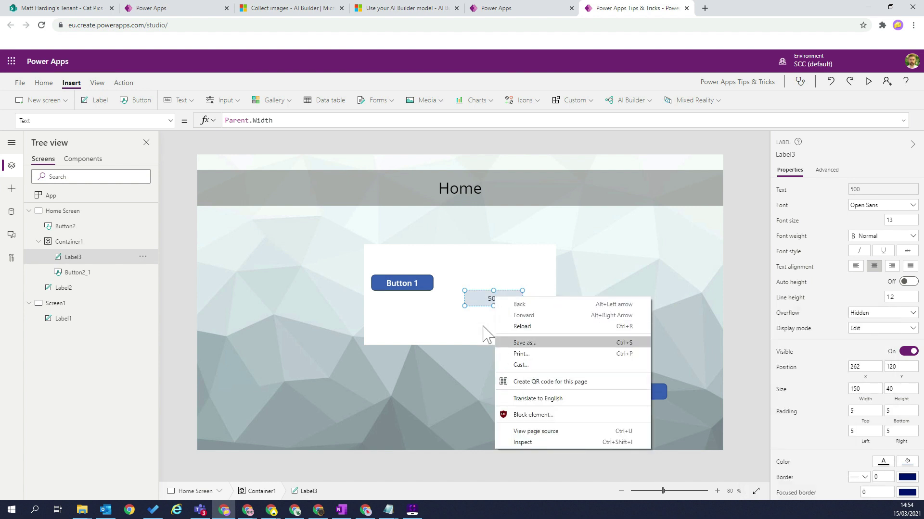
{"action": "left_click", "coordinate": [484, 309]}
{"action": "right_click", "coordinate": [486, 308]}
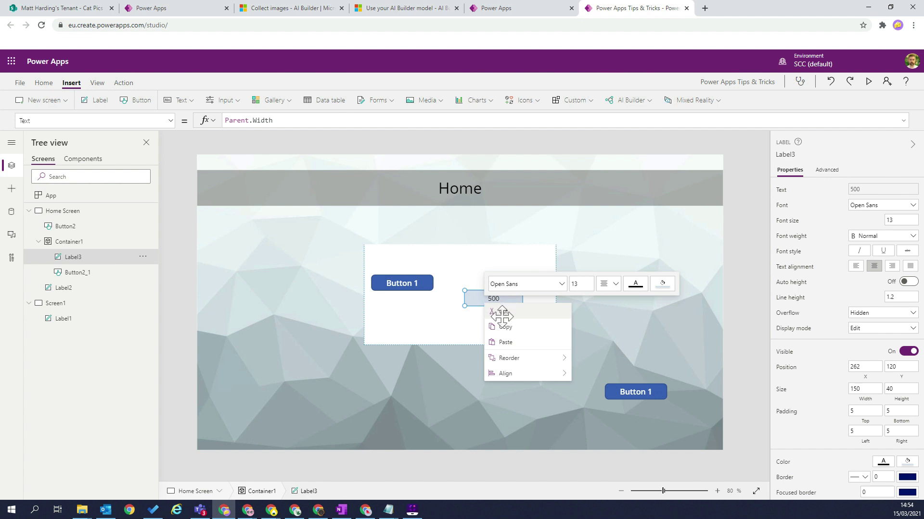
{"action": "left_click", "coordinate": [501, 325]}
Paste the width label directly onto Home Screen, where it reads 1366.
{"action": "left_click", "coordinate": [283, 333]}
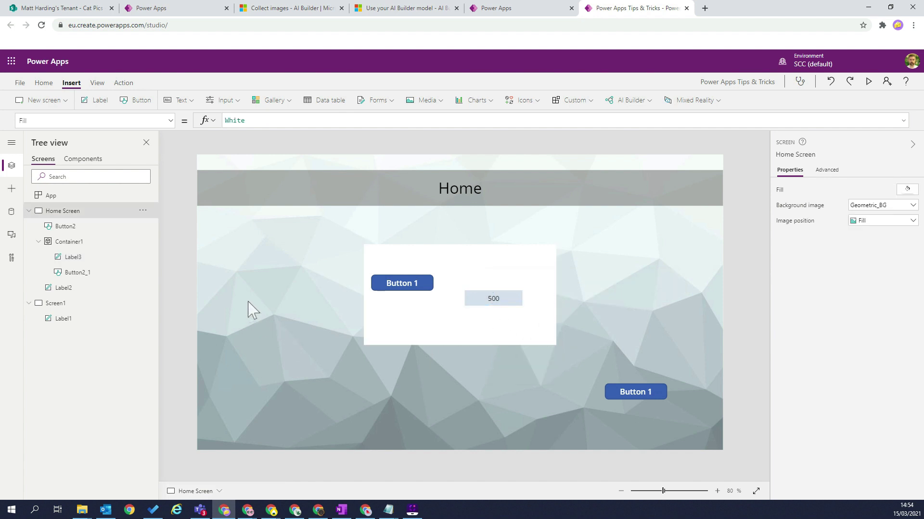
{"action": "right_click", "coordinate": [299, 281]}
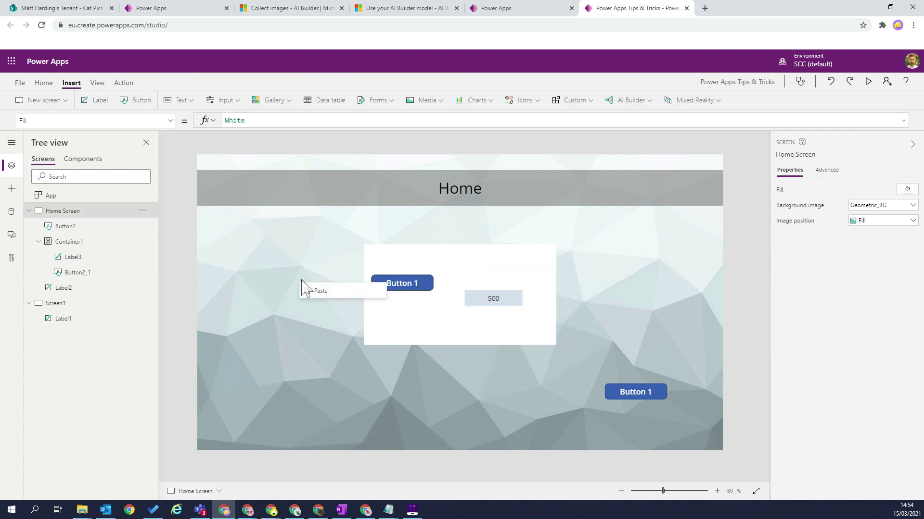
{"action": "left_click", "coordinate": [312, 289]}
{"action": "left_click_drag", "start_coordinate": [338, 215], "coordinate": [323, 301]}
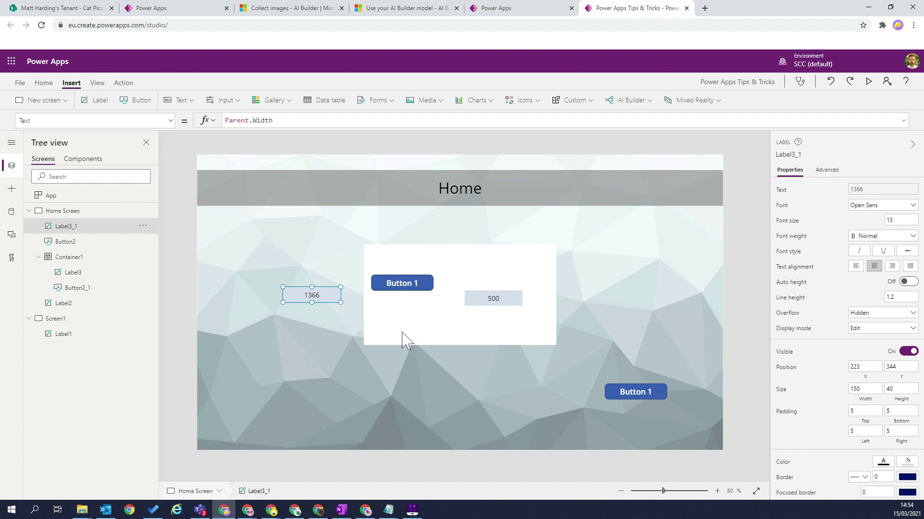
Place the 1366 label at the right end of the header, at X 1130, Y 66.
{"action": "left_click", "coordinate": [496, 302]}
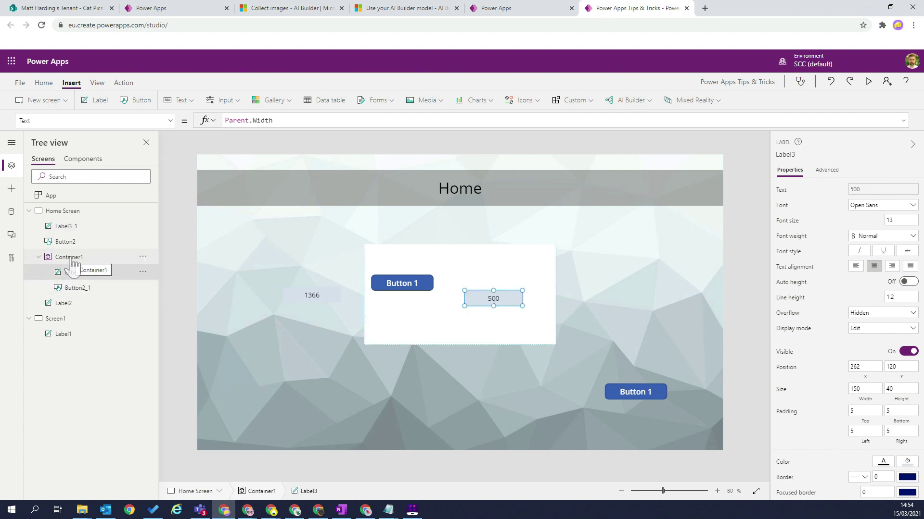
{"action": "left_click", "coordinate": [310, 296]}
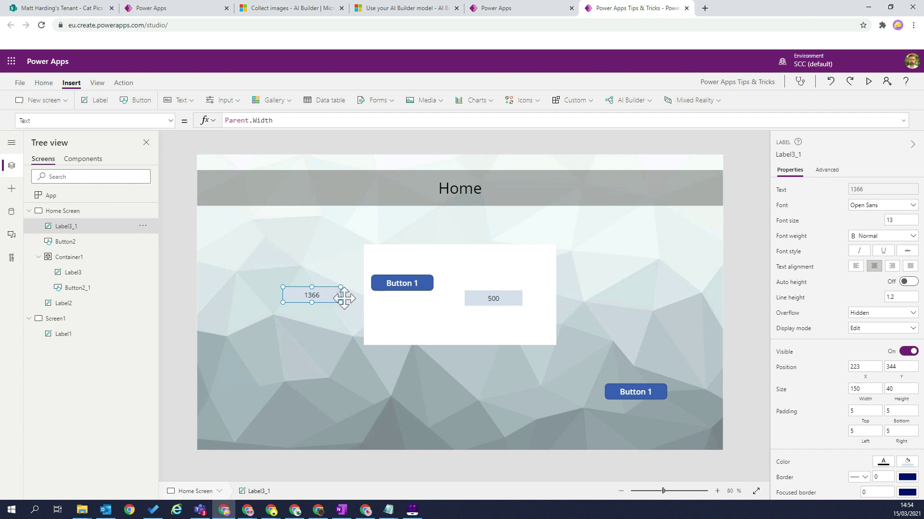
{"action": "left_click_drag", "start_coordinate": [316, 295], "coordinate": [665, 188]}
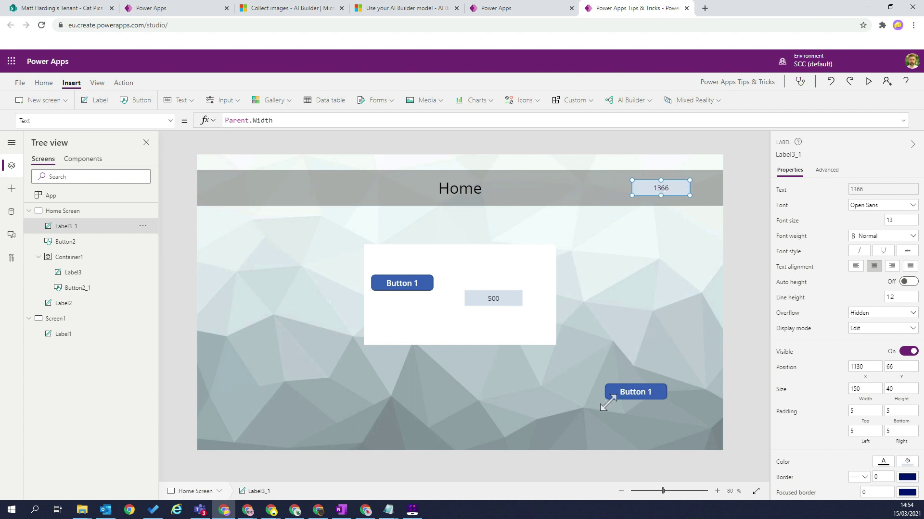
{"action": "left_click", "coordinate": [483, 260]}
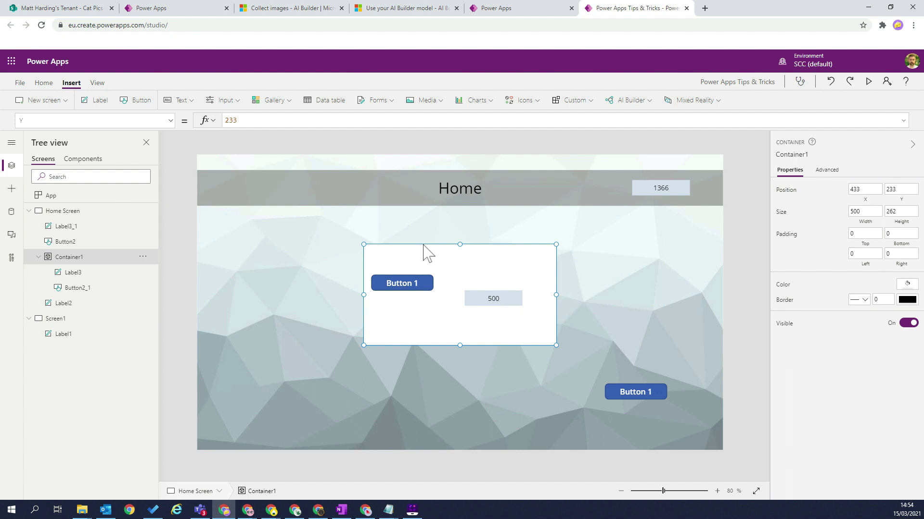
Drag Container1 to X 248, Y 180 and switch the property selector to X.
{"action": "left_click_drag", "start_coordinate": [421, 241], "coordinate": [267, 218]}
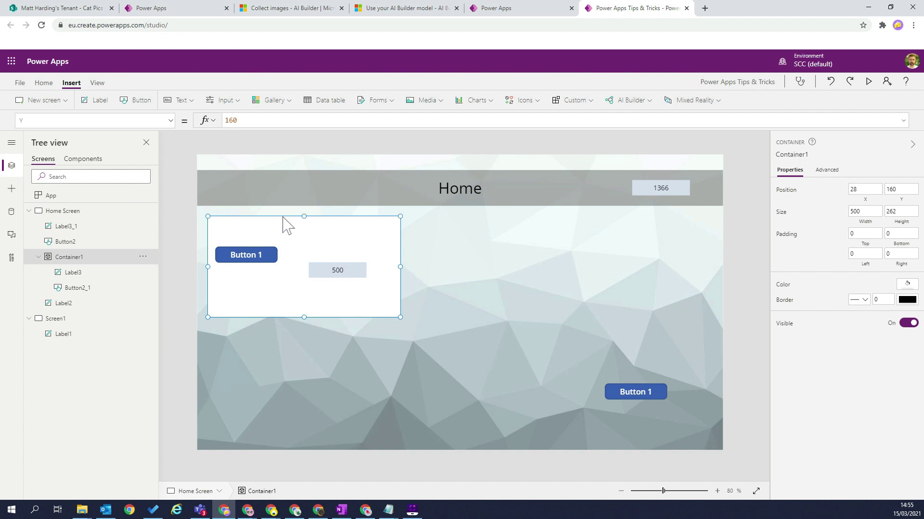
{"action": "left_click_drag", "start_coordinate": [281, 216], "coordinate": [371, 227]}
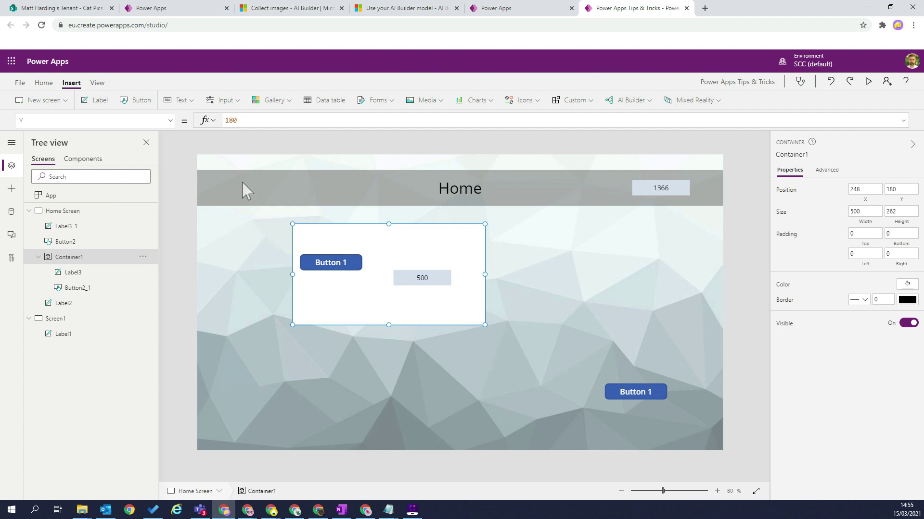
{"action": "left_click", "coordinate": [171, 120]}
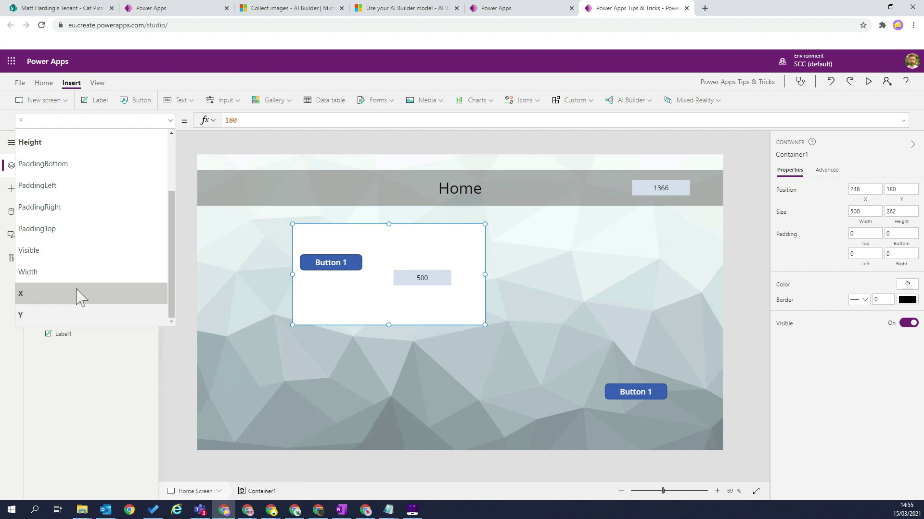
{"action": "left_click", "coordinate": [77, 294]}
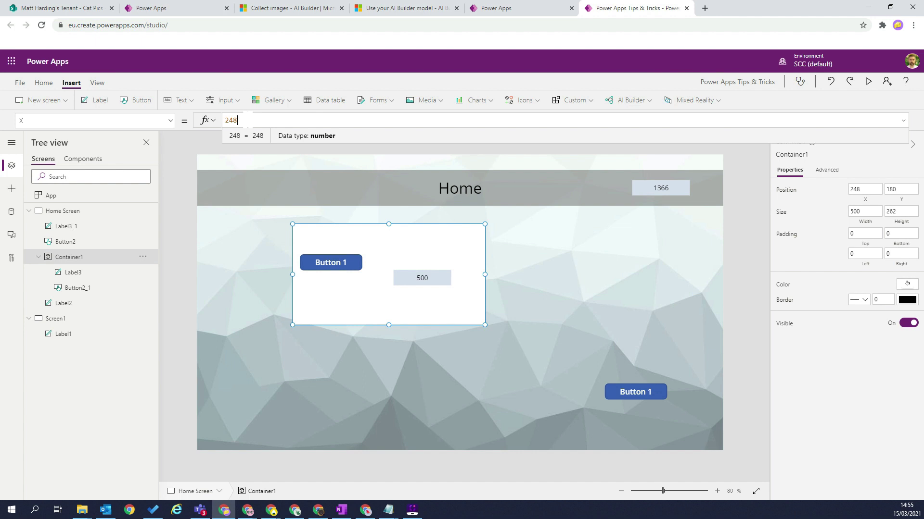
Set Container1's X property to (Parent.Width - Self.Width) / 2.
{"action": "key", "text": "BackSpace"}
{"action": "key", "text": "BackSpace"}
{"action": "key", "text": "BackSpace"}
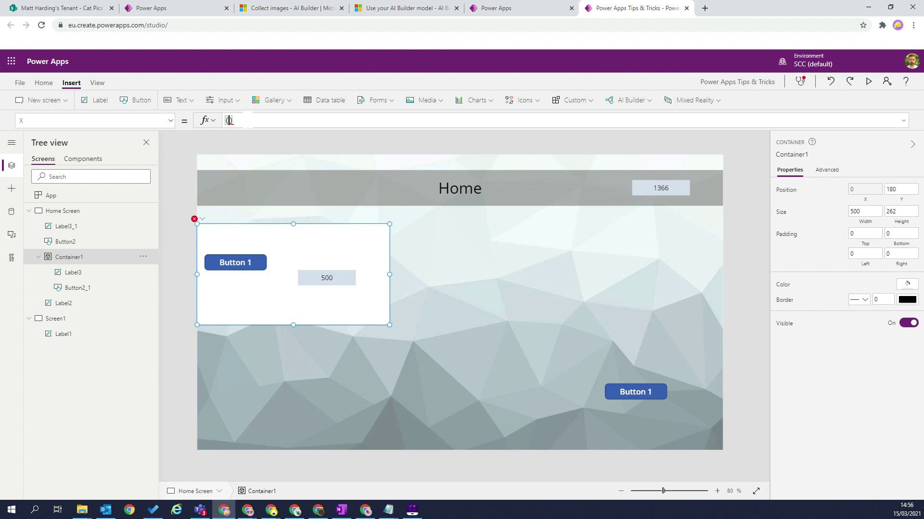
{"action": "type", "text": "PArer t"}
{"action": "key", "text": "Tab"}
{"action": "type", "text": ".w"}
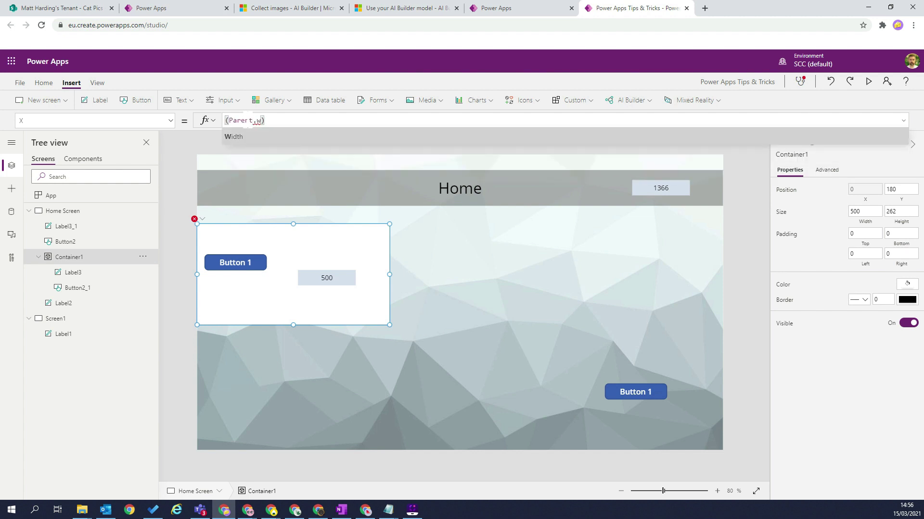
{"action": "key", "text": "Tab"}
{"action": "type", "text": "-"}
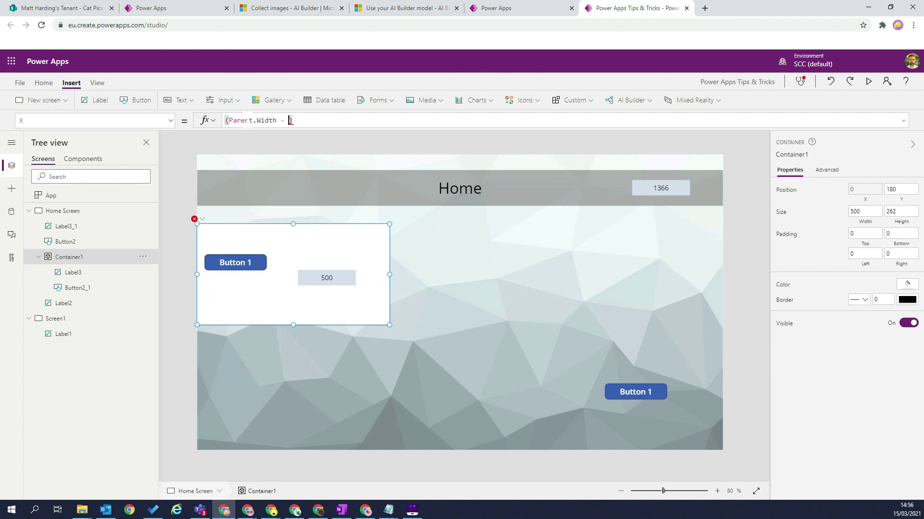
{"action": "type", "text": "Self"}
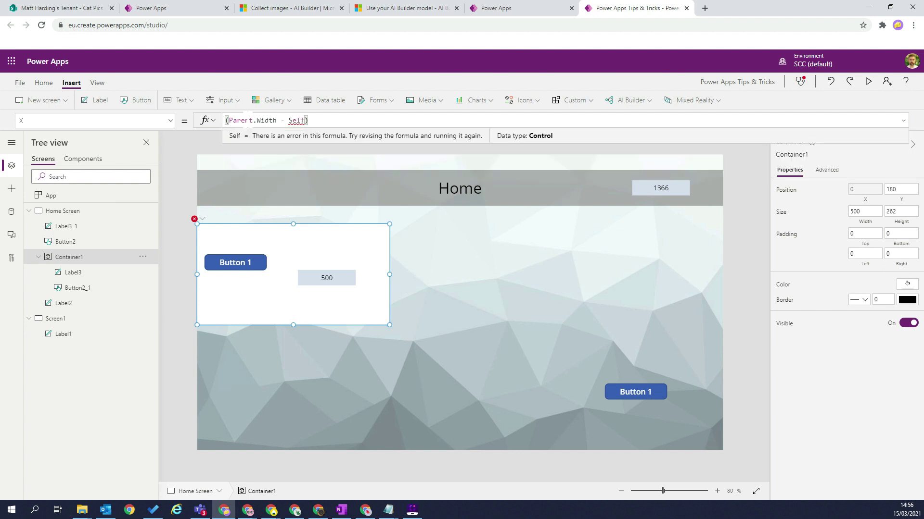
{"action": "type", "text": "."}
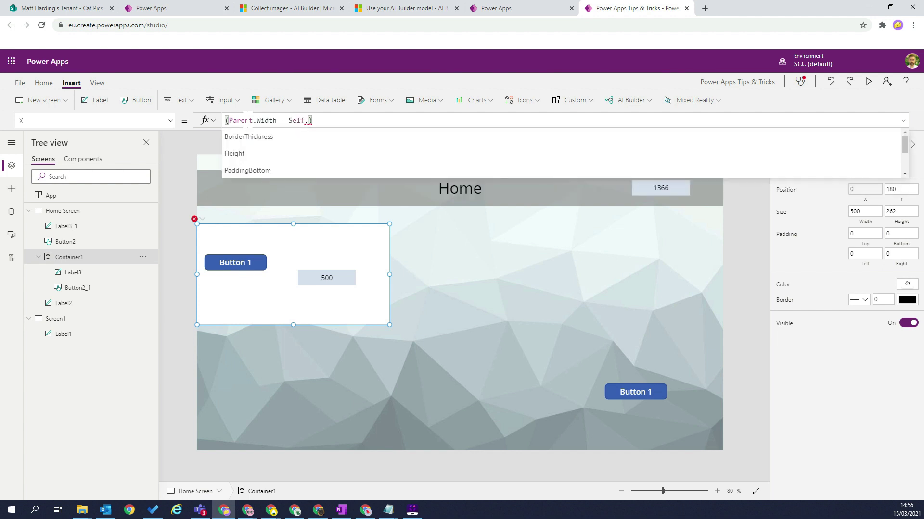
{"action": "type", "text": "Width"}
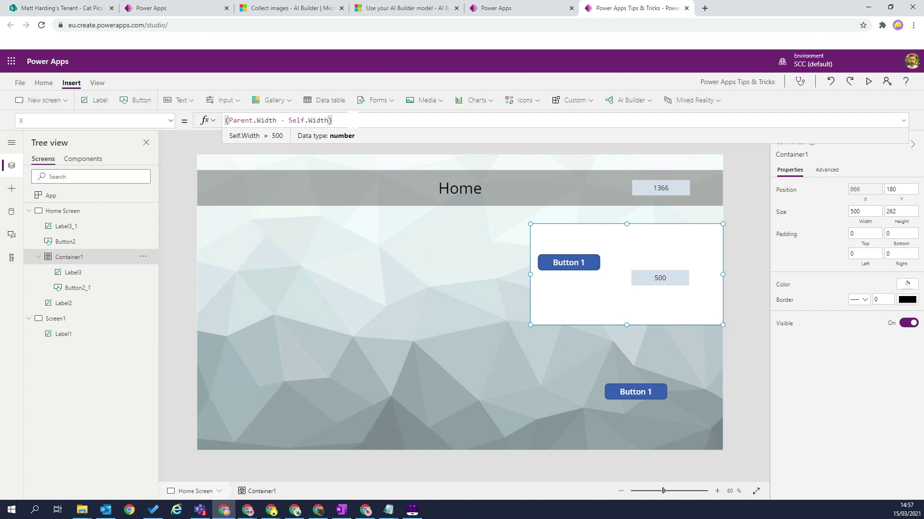
{"action": "type", "text": "/ 2"}
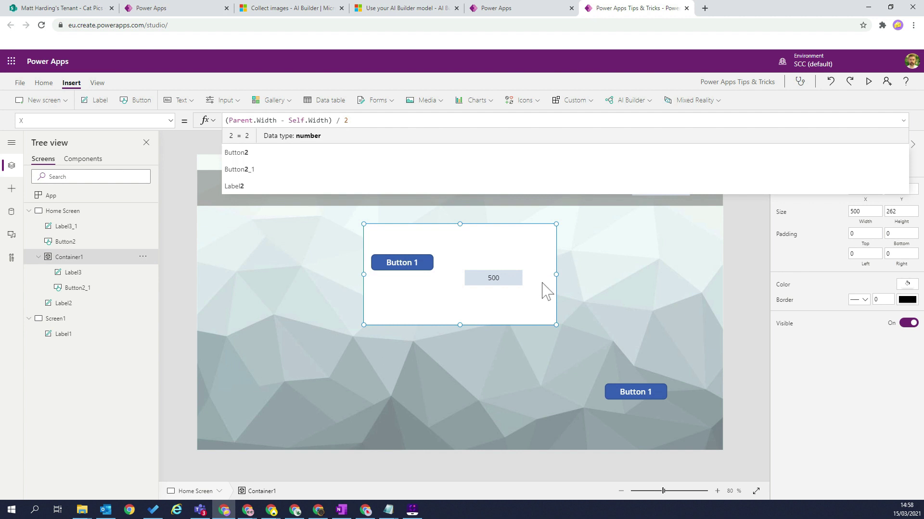
Widen Container1, then narrow it to 395, and check its inner label reads 395.
{"action": "left_click_drag", "start_coordinate": [556, 273], "coordinate": [629, 279]}
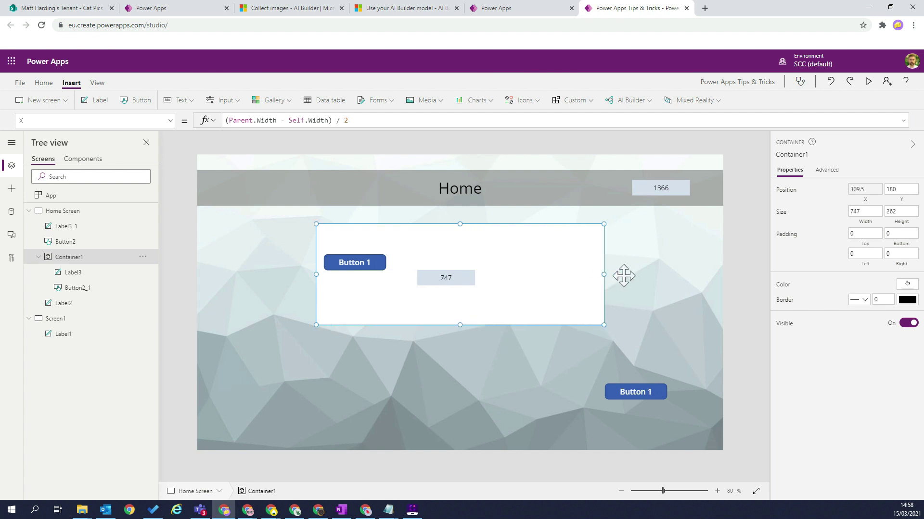
{"action": "left_click_drag", "start_coordinate": [603, 273], "coordinate": [428, 295]}
{"action": "left_click", "coordinate": [528, 274]}
{"action": "left_click_drag", "start_coordinate": [552, 274], "coordinate": [520, 272]}
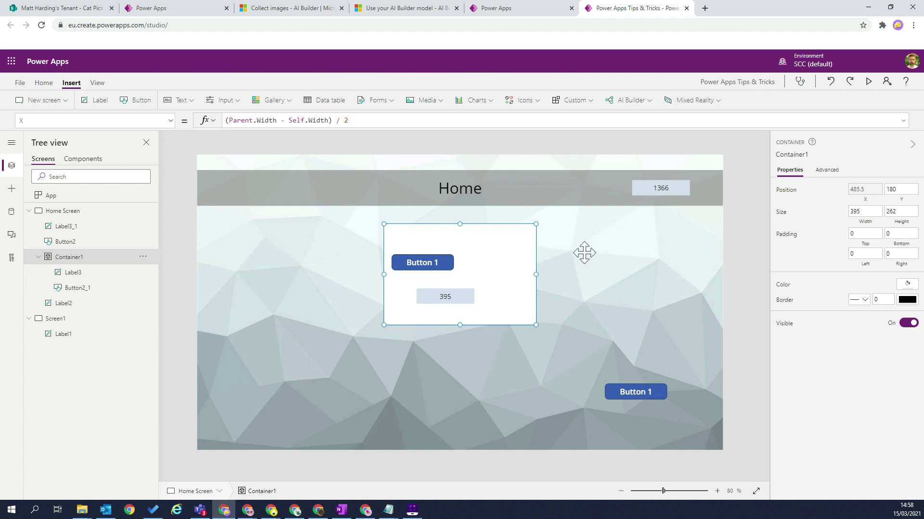
{"action": "left_click", "coordinate": [445, 297]}
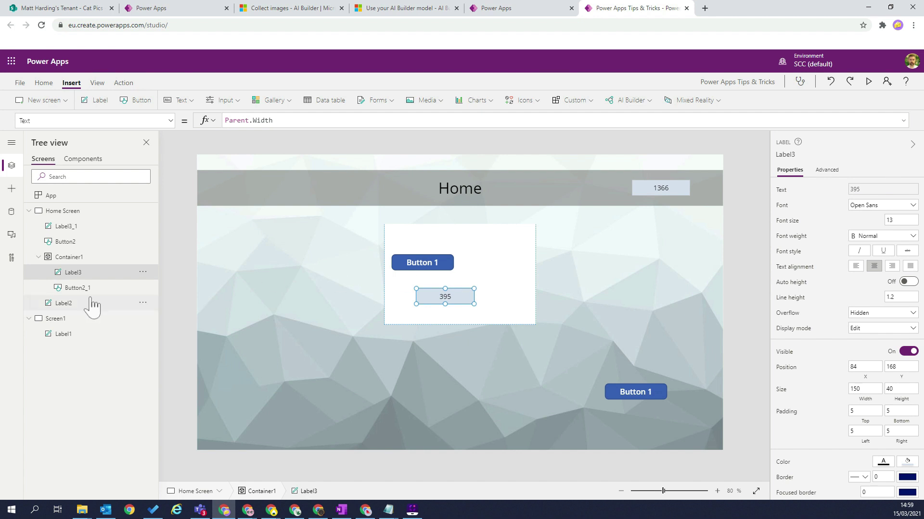
Enlarge Container1 to 683 by 364, keeping it centred with its label reading 683.
{"action": "left_click", "coordinate": [663, 188]}
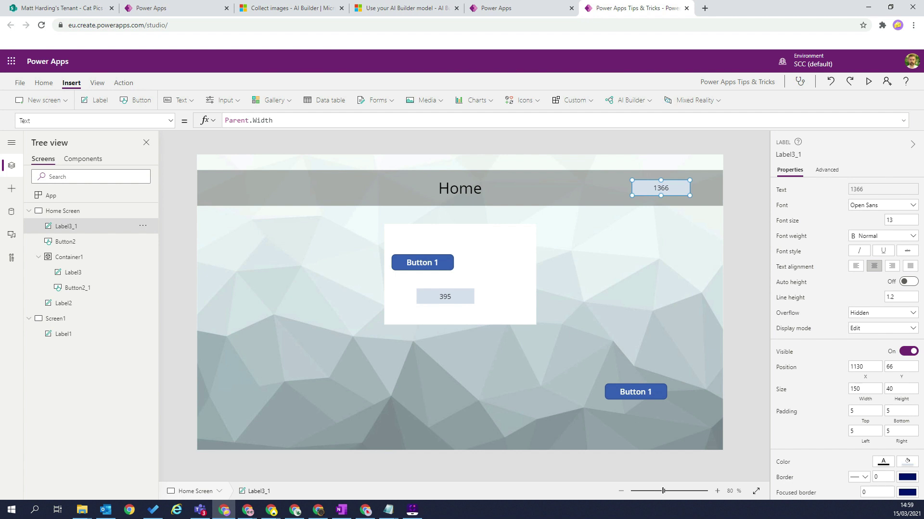
{"action": "left_click", "coordinate": [525, 288]}
{"action": "left_click_drag", "start_coordinate": [536, 325], "coordinate": [649, 365]}
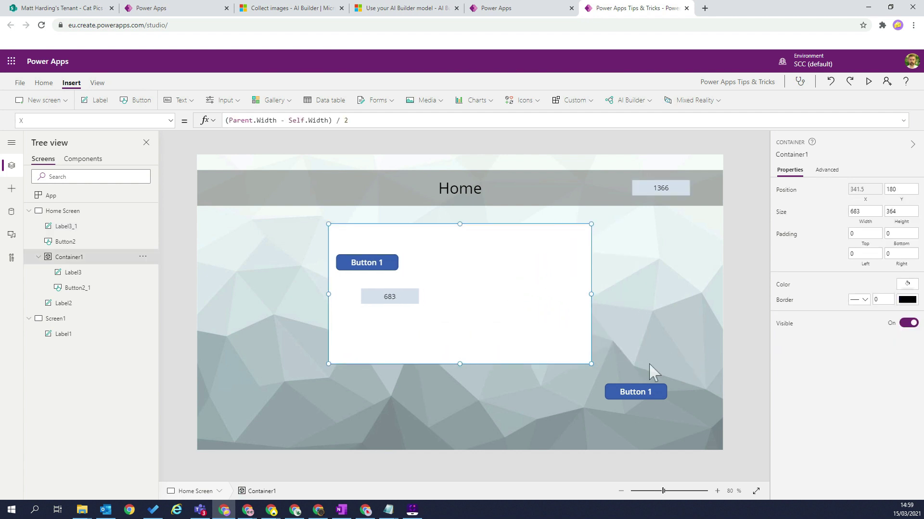
Move the corner Button 1 (Button2) down-right to about 1160, 692.
{"action": "left_click_drag", "start_coordinate": [656, 391], "coordinate": [694, 428]}
{"action": "left_click", "coordinate": [680, 361]}
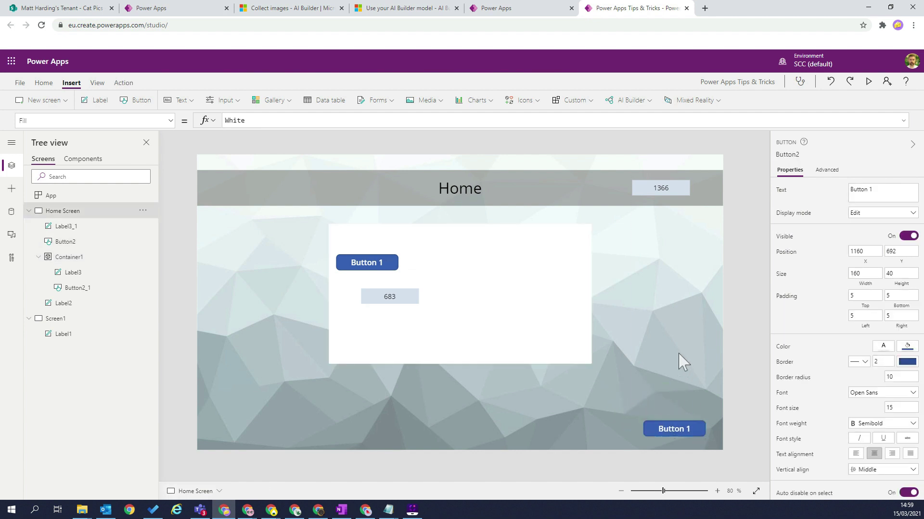
{"action": "left_click", "coordinate": [675, 423]}
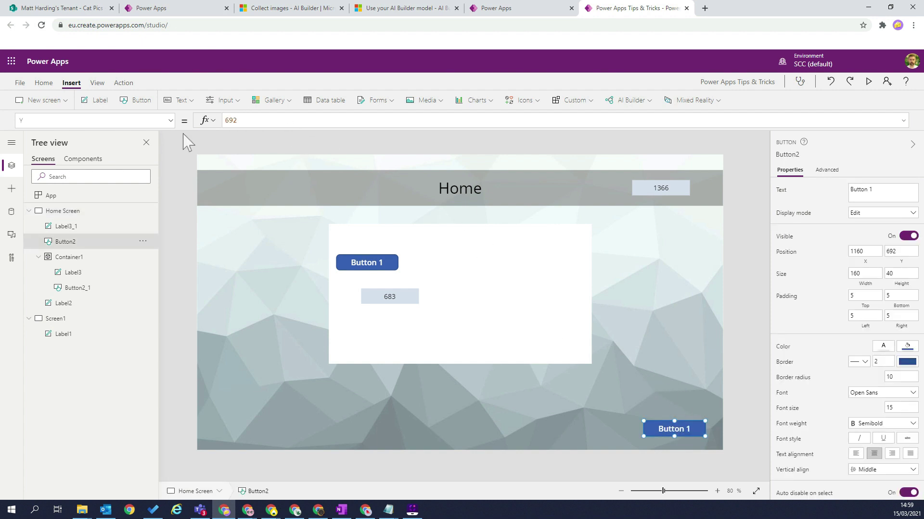
Set the corner button's X property to Parent.Width - 200.
{"action": "left_click", "coordinate": [170, 120]}
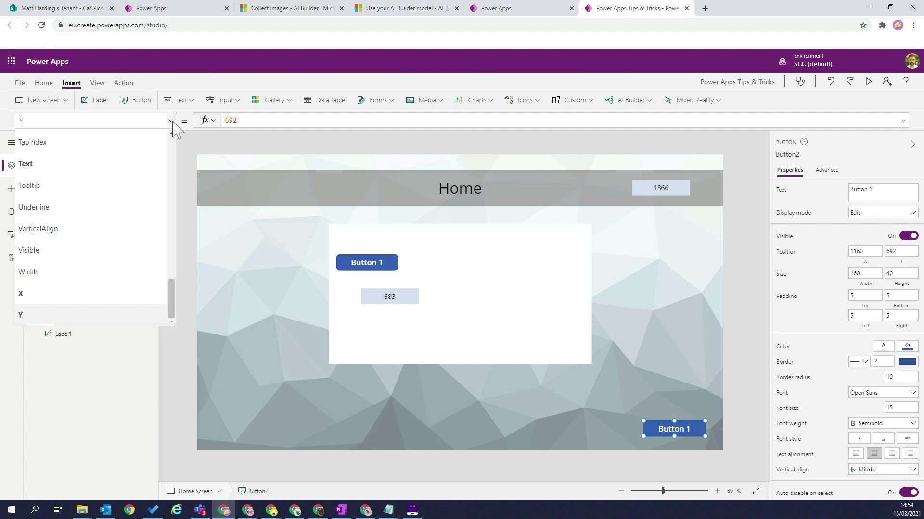
{"action": "left_click", "coordinate": [83, 293]}
{"action": "left_click", "coordinate": [240, 121]}
{"action": "key", "text": "ctrl+a"}
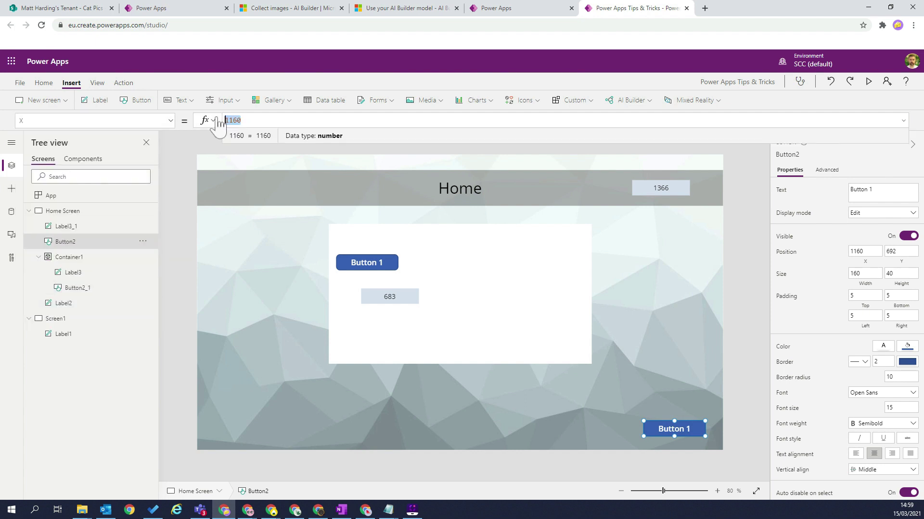
{"action": "type", "text": "Paren"}
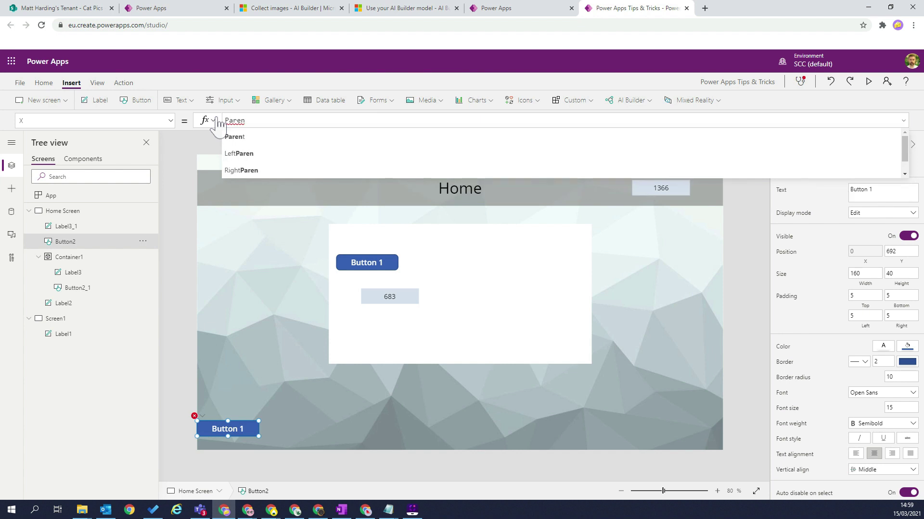
{"action": "type", "text": "t."}
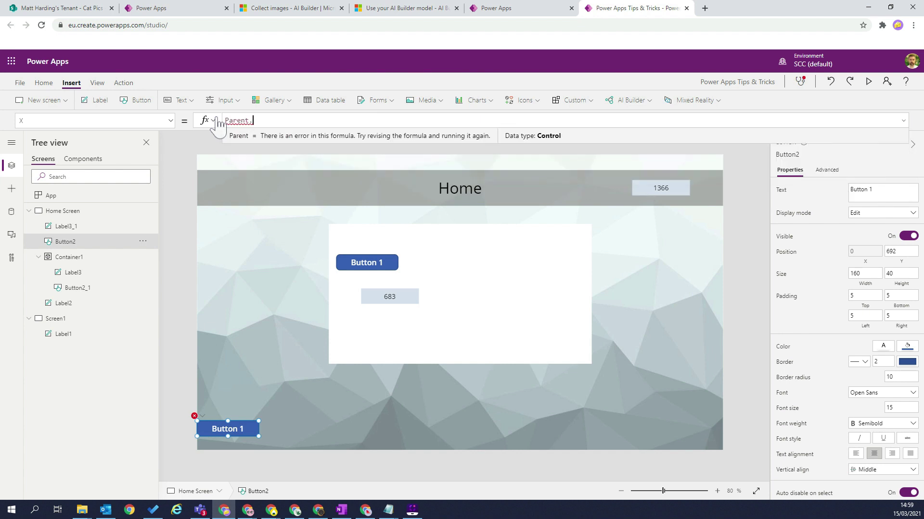
{"action": "type", "text": "width"}
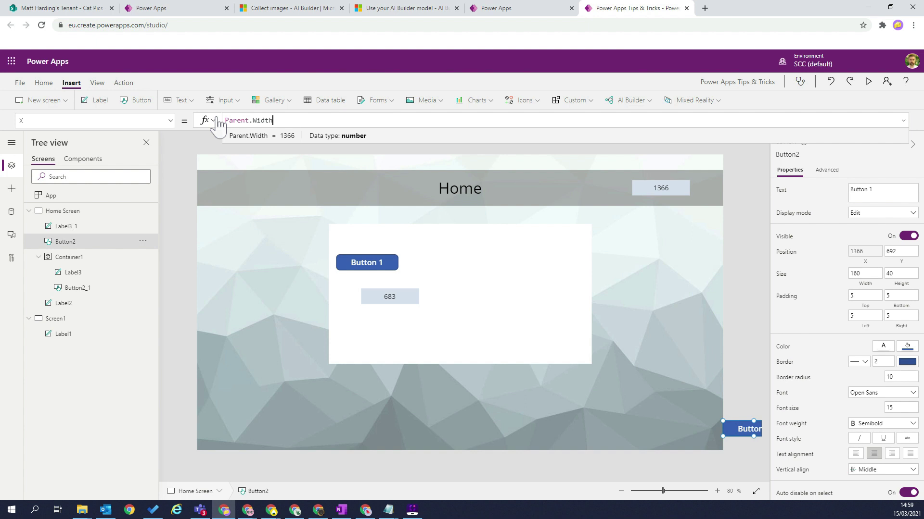
{"action": "type", "text": "- 1"}
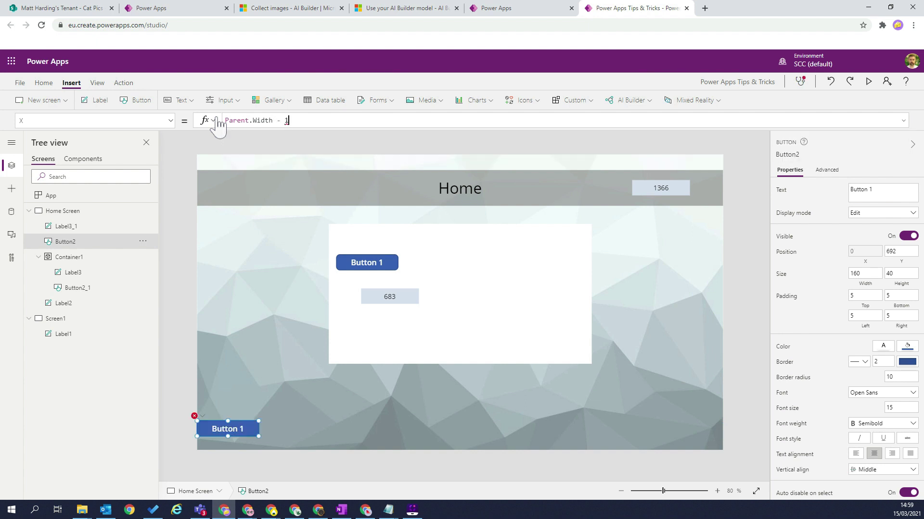
{"action": "type", "text": "50"}
{"action": "key", "text": "BackSpace"}
{"action": "type", "text": "2"}
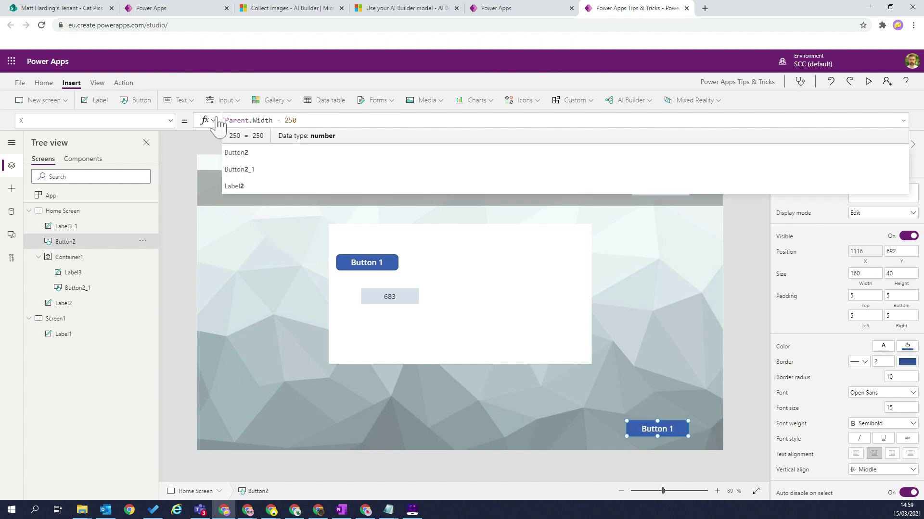
{"action": "key", "text": "Right"}
{"action": "type", "text": "0"}
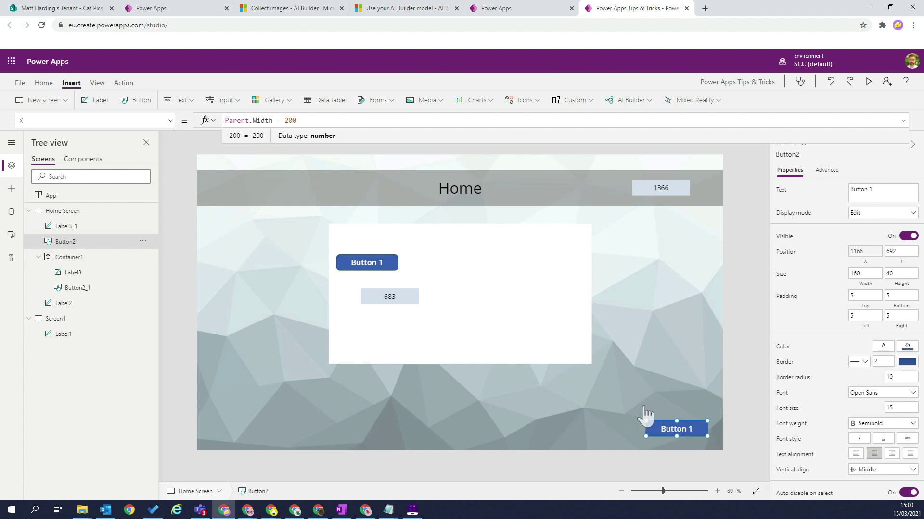
Test dragging the corner button by hand, then undo the move with Ctrl+Z.
{"action": "left_click", "coordinate": [667, 387]}
{"action": "left_click", "coordinate": [688, 433]}
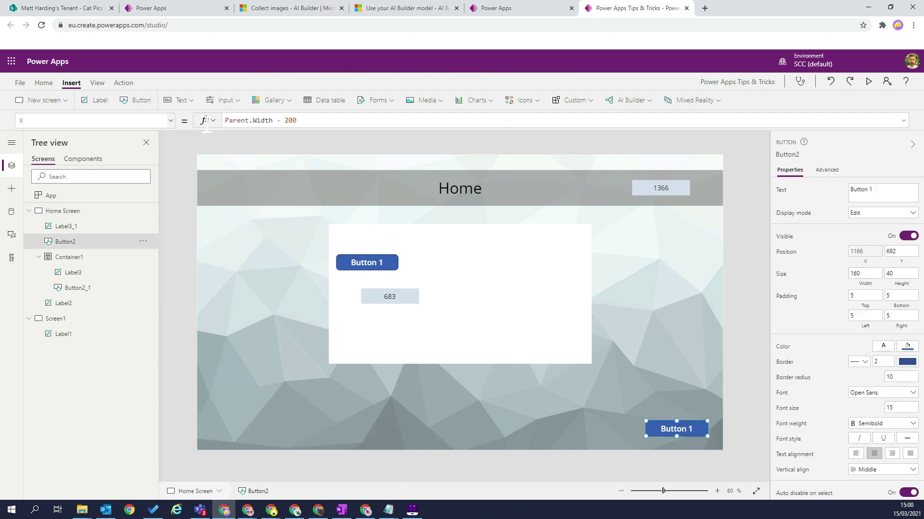
{"action": "left_click_drag", "start_coordinate": [670, 428], "coordinate": [654, 422]}
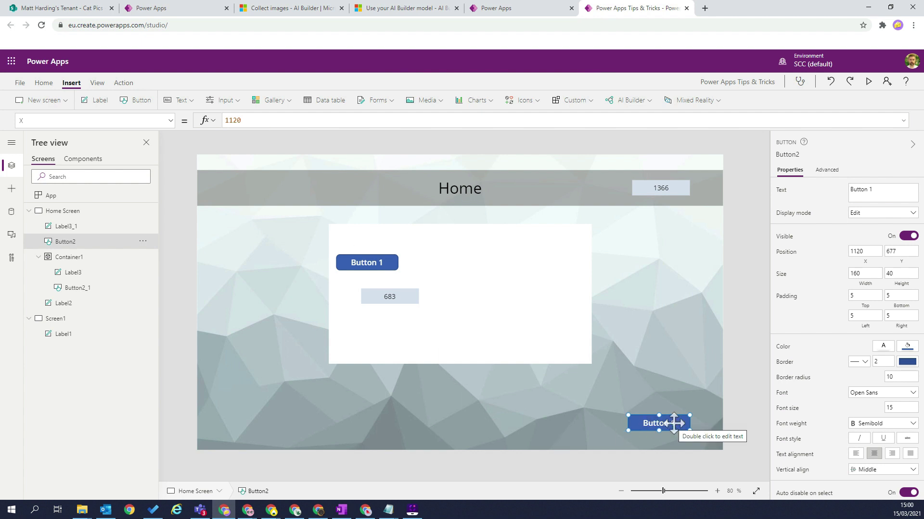
{"action": "key", "text": "ctrl+z"}
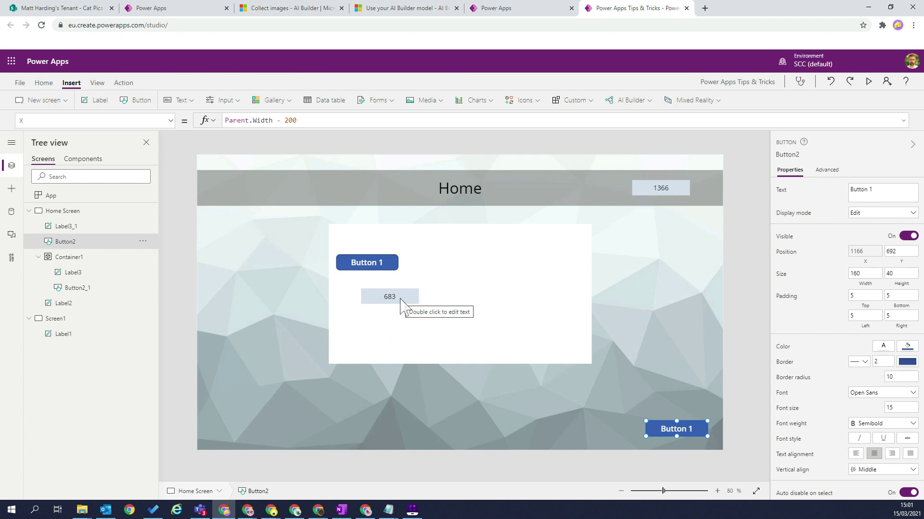
Add a text input to Container1 and duplicate it for two stacked inputs.
{"action": "left_click", "coordinate": [517, 259]}
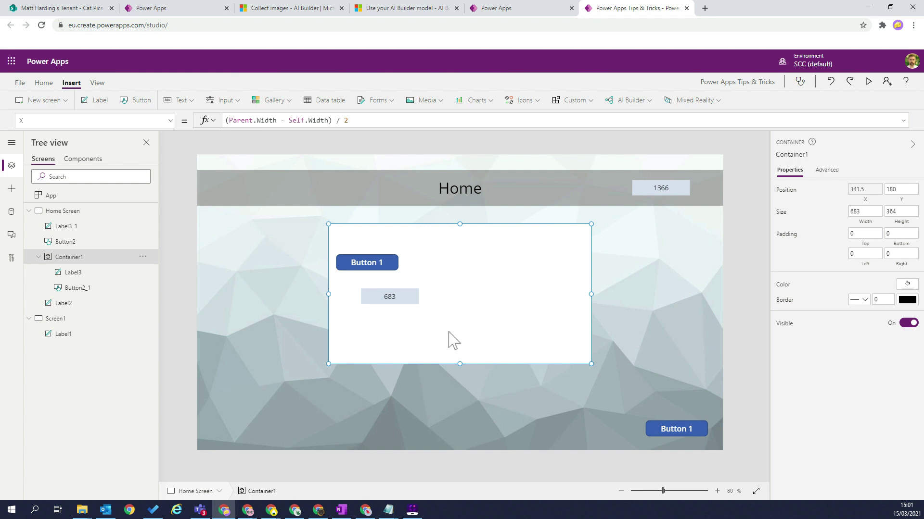
{"action": "left_click", "coordinate": [191, 101]}
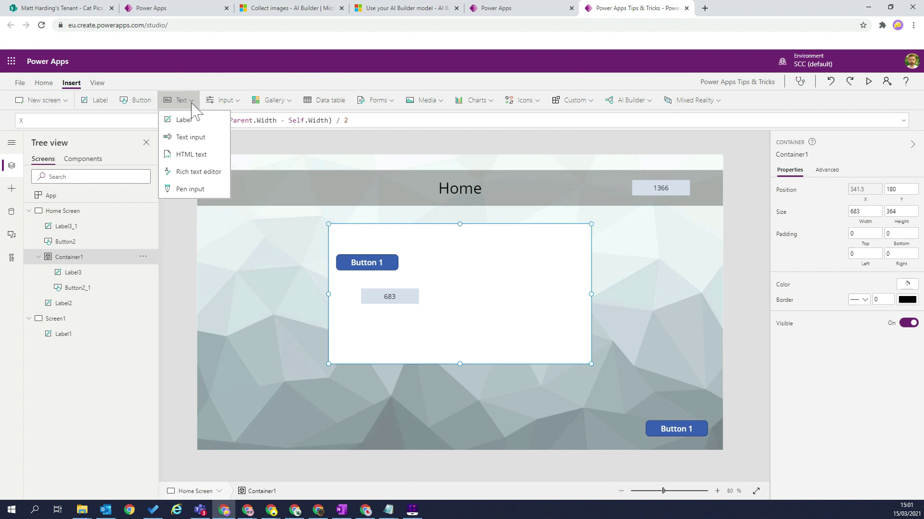
{"action": "left_click", "coordinate": [198, 138]}
{"action": "left_click_drag", "start_coordinate": [403, 251], "coordinate": [553, 272]}
{"action": "key", "text": "ctrl+c"}
{"action": "key", "text": "ctrl+v"}
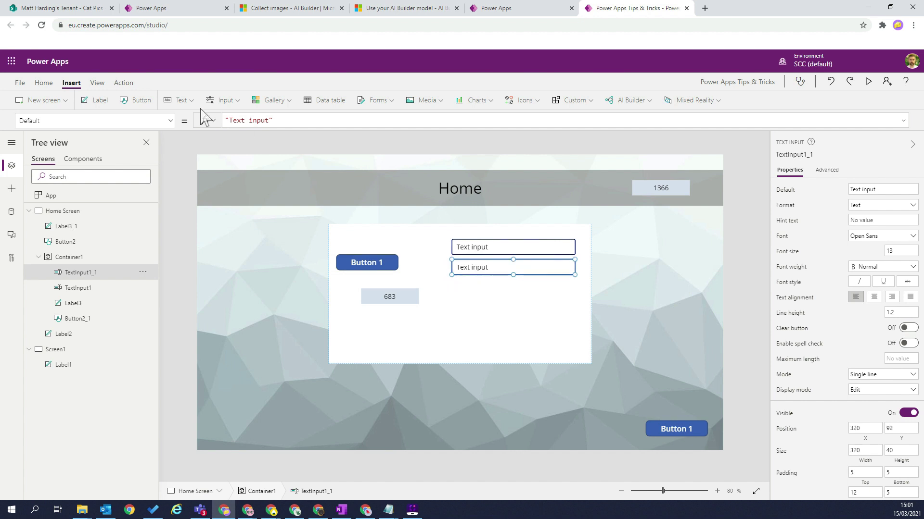
Add a button below the text inputs and label it Submit.
{"action": "left_click", "coordinate": [144, 101]}
{"action": "left_click_drag", "start_coordinate": [397, 254], "coordinate": [560, 289]}
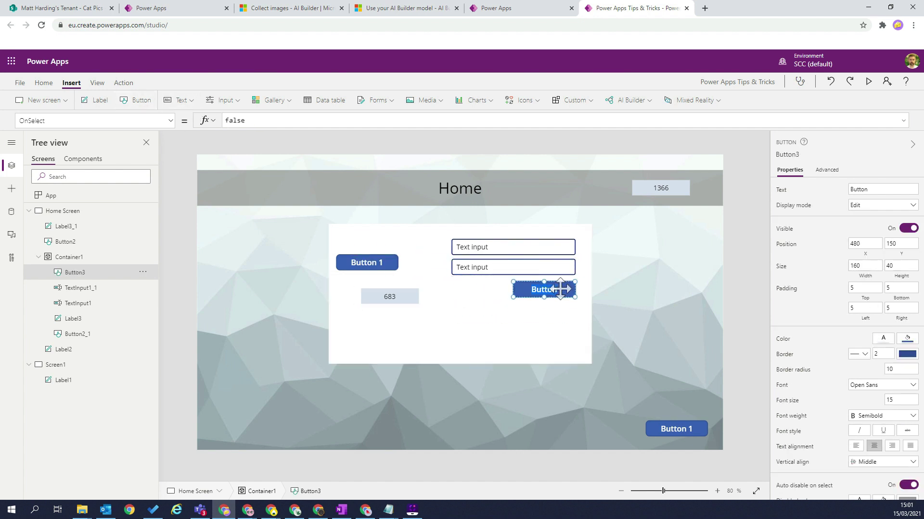
{"action": "double_click", "coordinate": [560, 289]}
{"action": "type", "text": "Submit"}
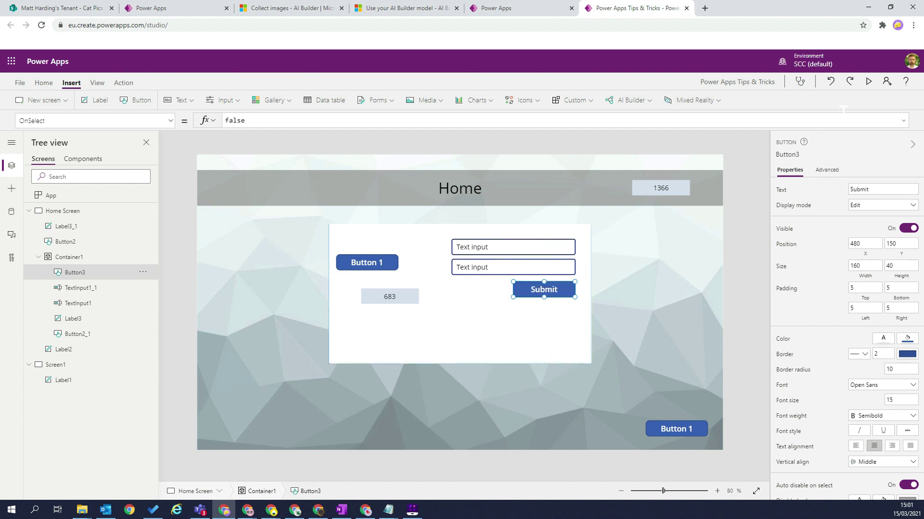
Preview the app, enter Hello and World in the two text inputs, and exit preview.
{"action": "left_click", "coordinate": [869, 80]}
{"action": "left_click", "coordinate": [573, 188]}
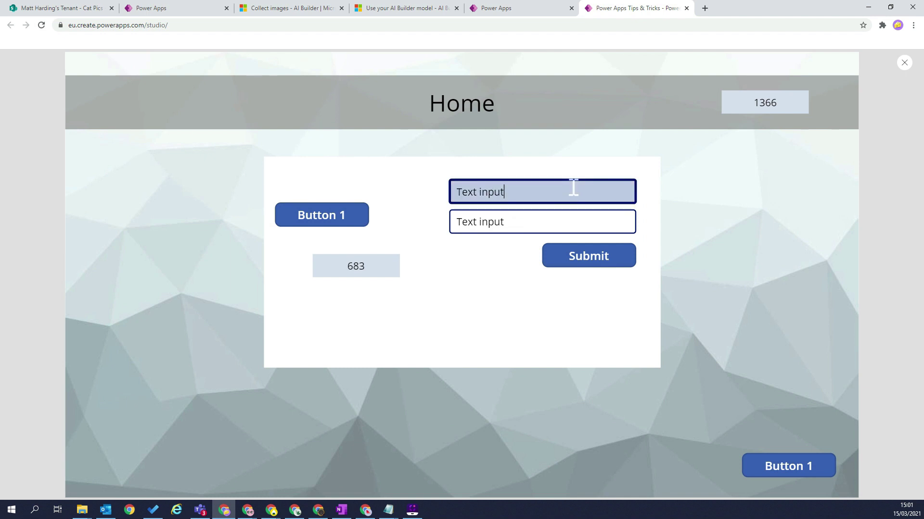
{"action": "key", "text": "ctrl+a"}
{"action": "type", "text": "H"}
{"action": "key", "text": "Tab"}
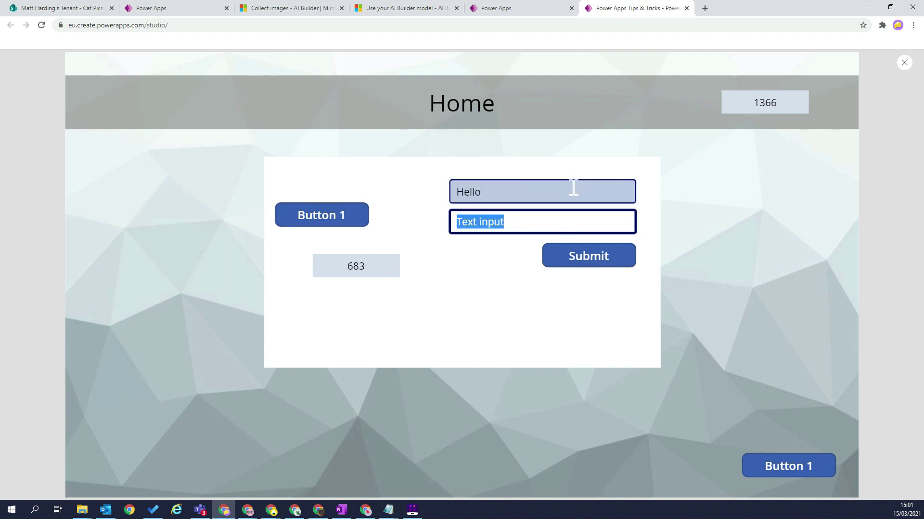
{"action": "type", "text": "Worlkd"}
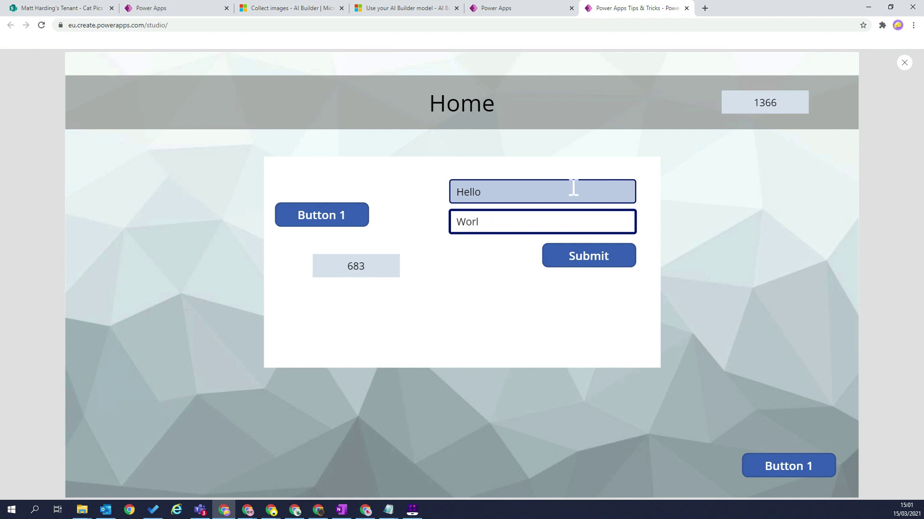
{"action": "left_click", "coordinate": [905, 63]}
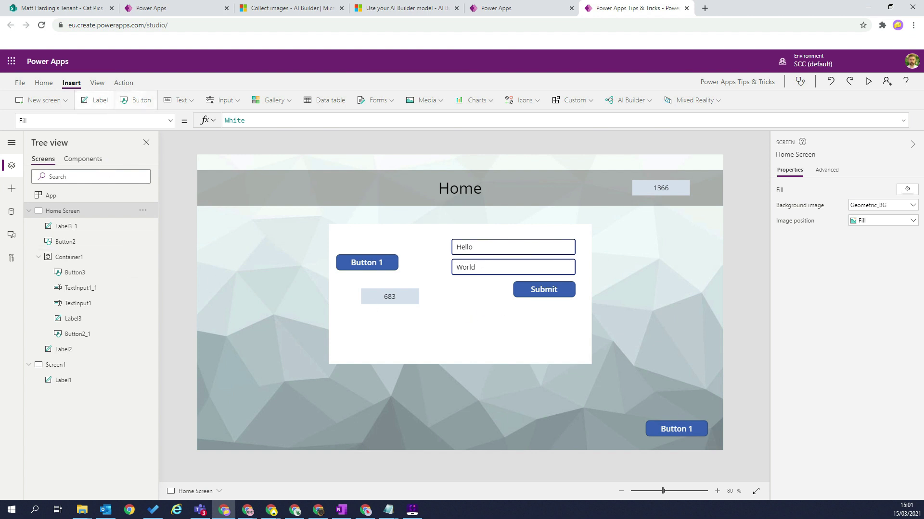
Add a Reset button (Button4) beside the Submit button.
{"action": "left_click", "coordinate": [133, 106]}
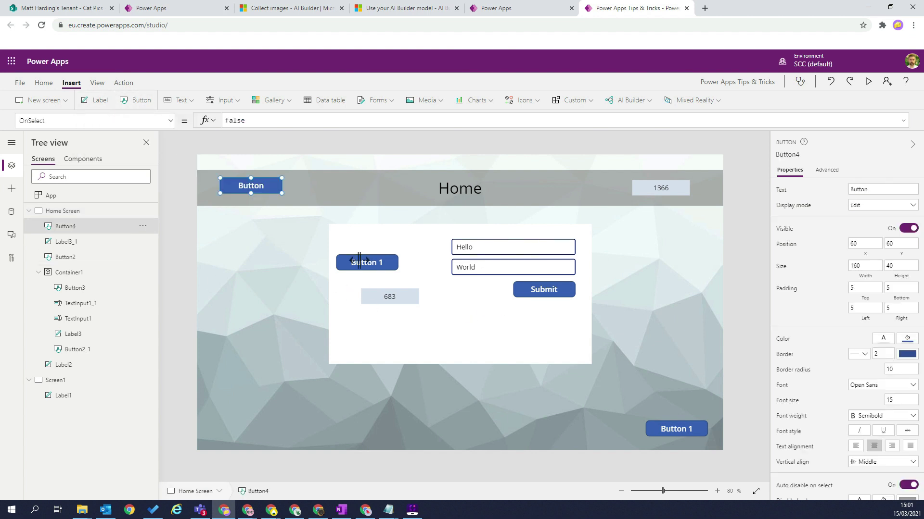
{"action": "left_click_drag", "start_coordinate": [251, 183], "coordinate": [476, 289]}
{"action": "type", "text": "Rese"}
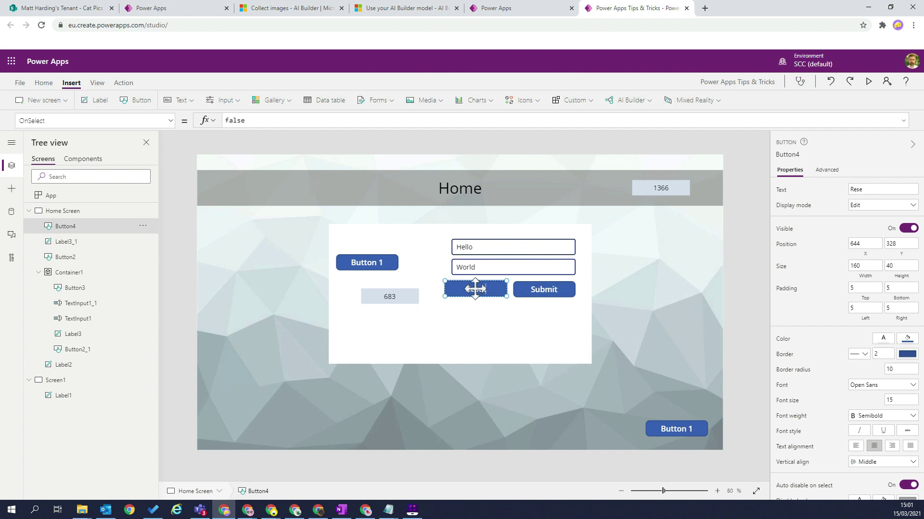
{"action": "key", "text": "Return"}
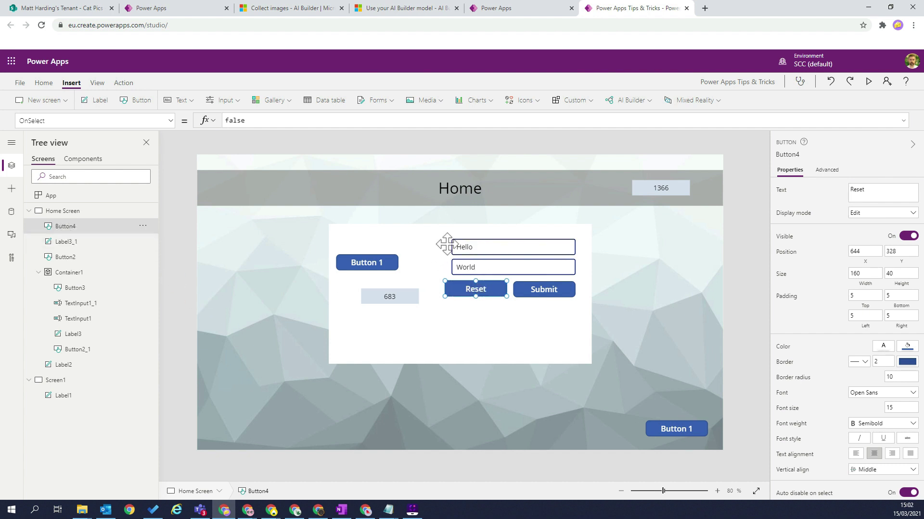
Rename the text inputs txt1 and txt2, then select the Reset button's false action.
{"action": "left_click", "coordinate": [481, 253]}
{"action": "double_click", "coordinate": [80, 319]}
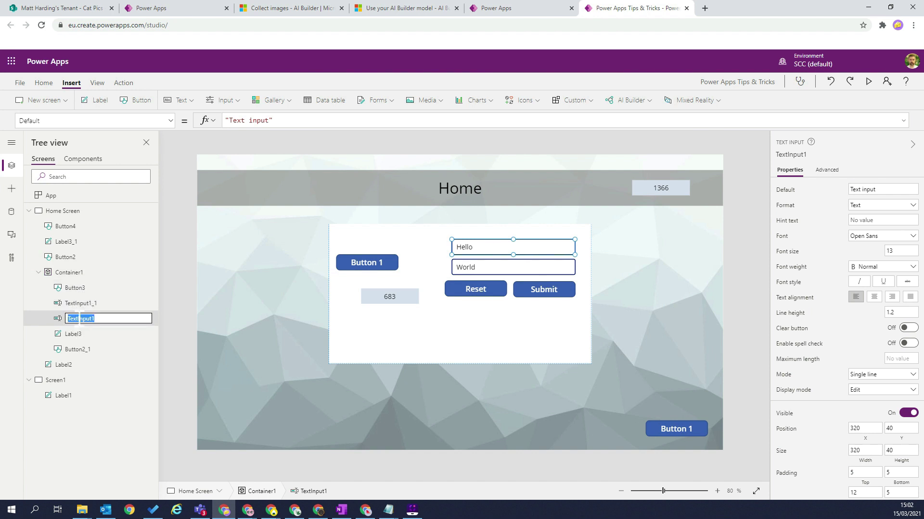
{"action": "type", "text": "txt1"}
{"action": "key", "text": "Return"}
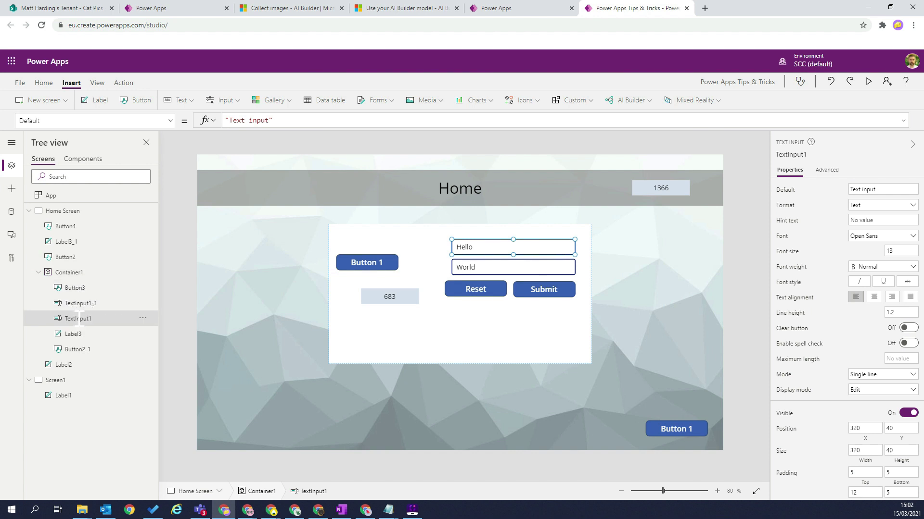
{"action": "left_click", "coordinate": [464, 267]}
{"action": "left_click", "coordinate": [463, 267]}
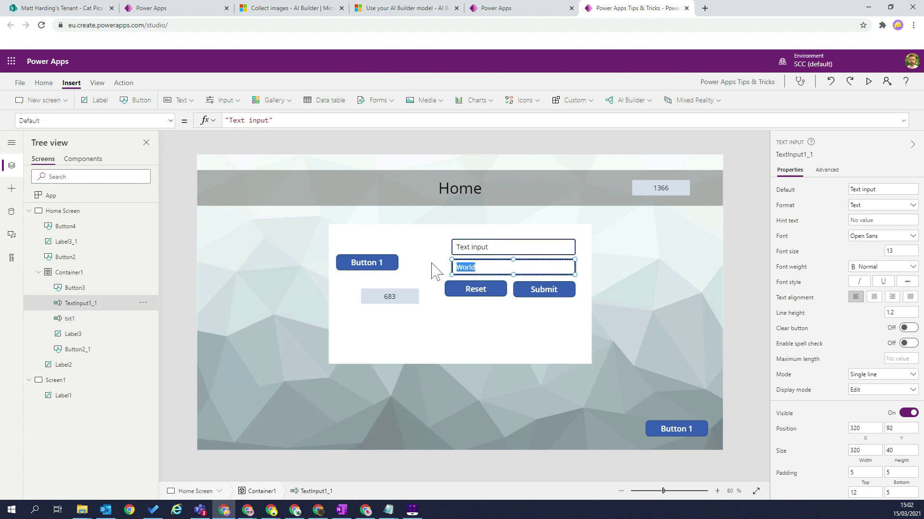
{"action": "double_click", "coordinate": [95, 303]}
{"action": "type", "text": "txt"}
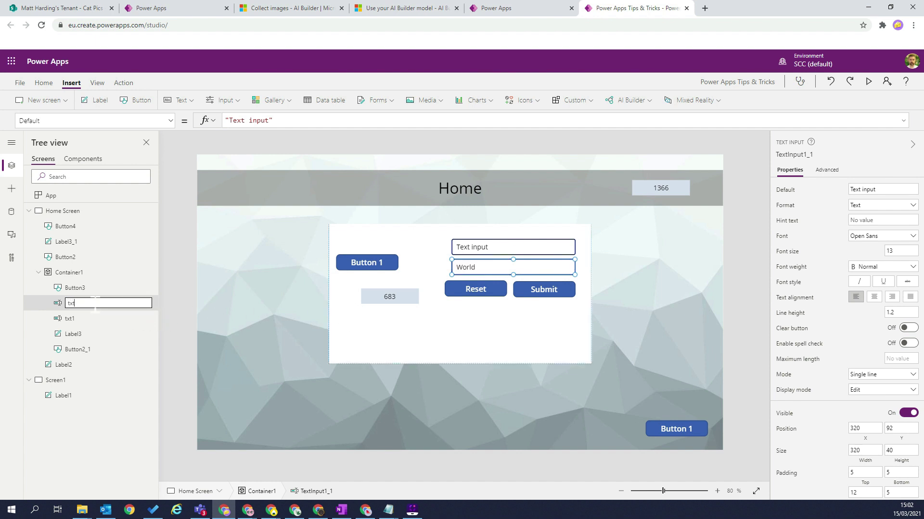
{"action": "type", "text": "2"}
{"action": "key", "text": "Return"}
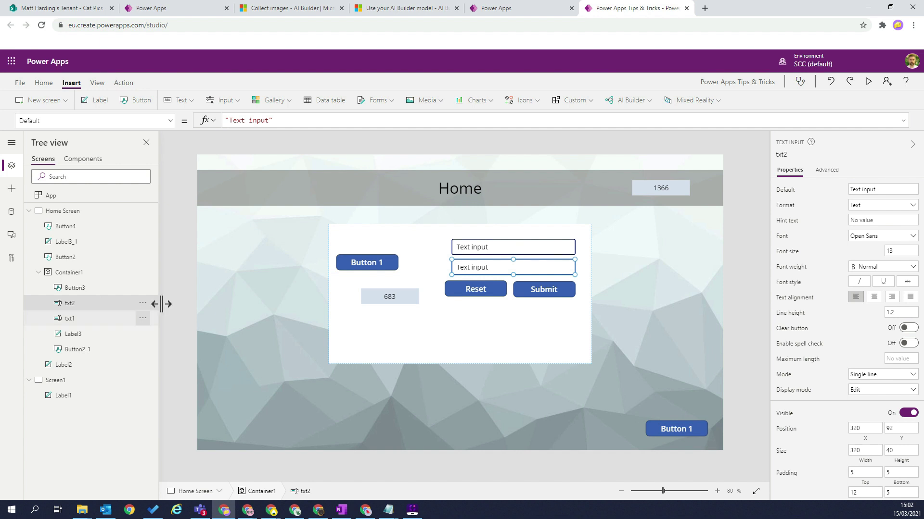
{"action": "left_click", "coordinate": [466, 295]}
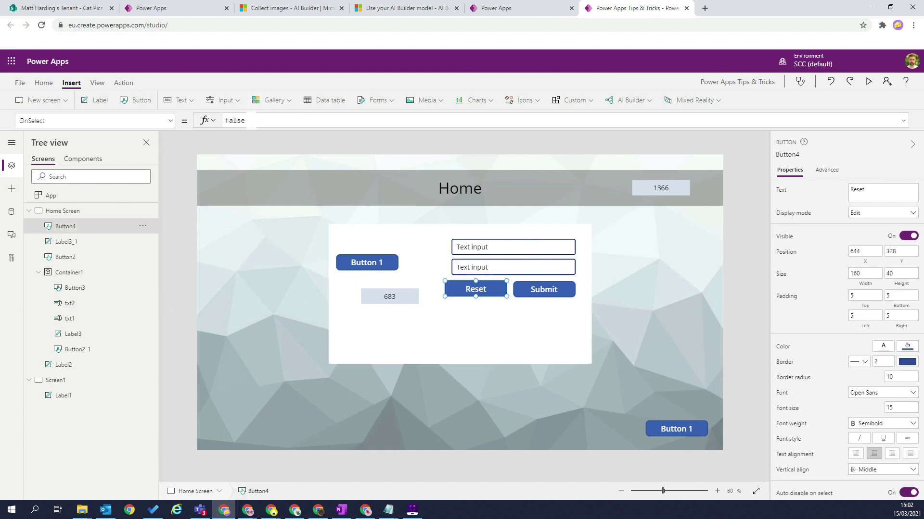
{"action": "double_click", "coordinate": [234, 120]}
Set the Reset button's OnSelect to Reset(txt1); Reset(txt2); and start the app preview.
{"action": "type", "text": "Rese"}
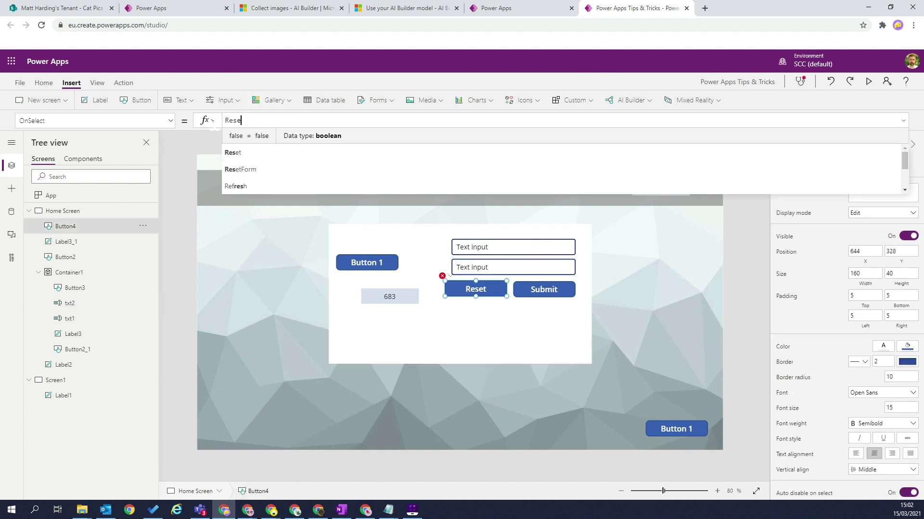
{"action": "type", "text": "t("}
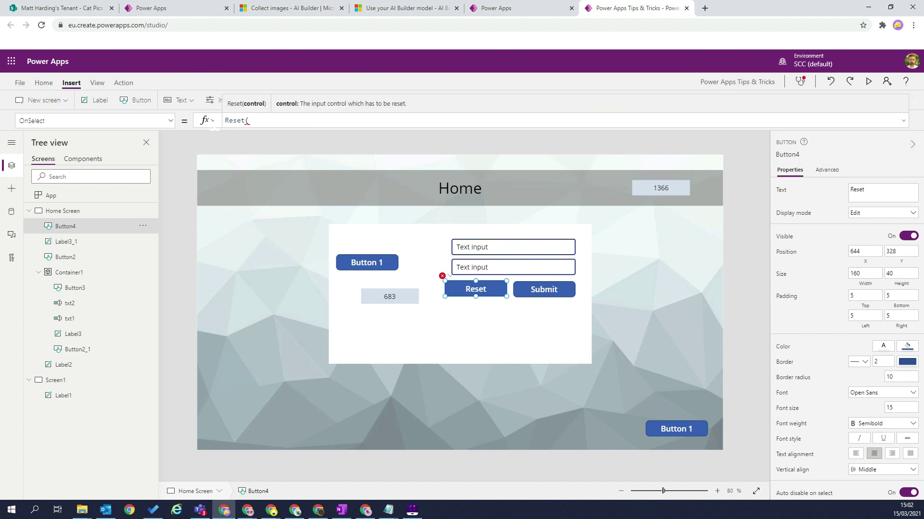
{"action": "type", "text": "txt"}
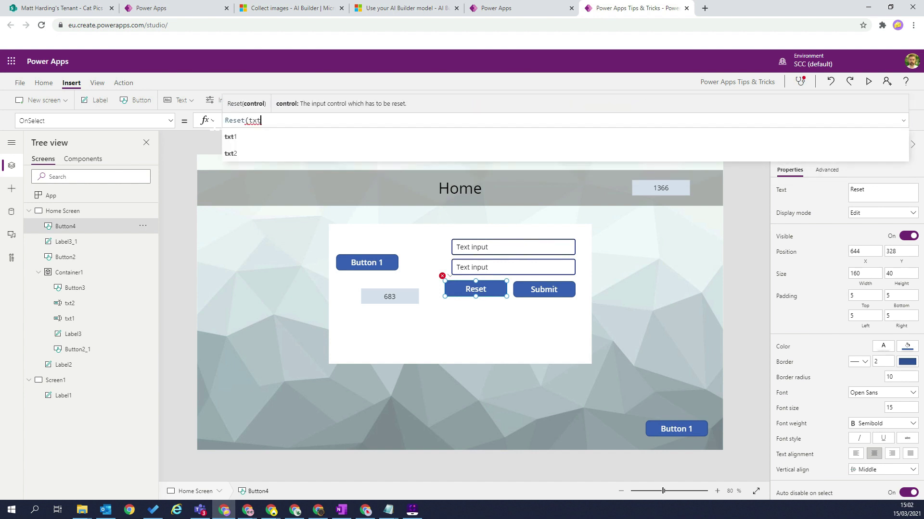
{"action": "type", "text": "1);"}
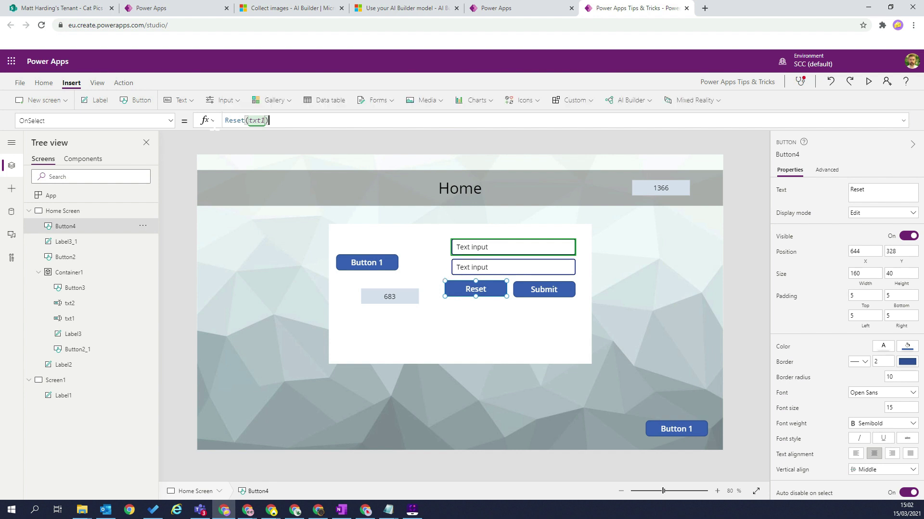
{"action": "type", "text": " Reset(txt"}
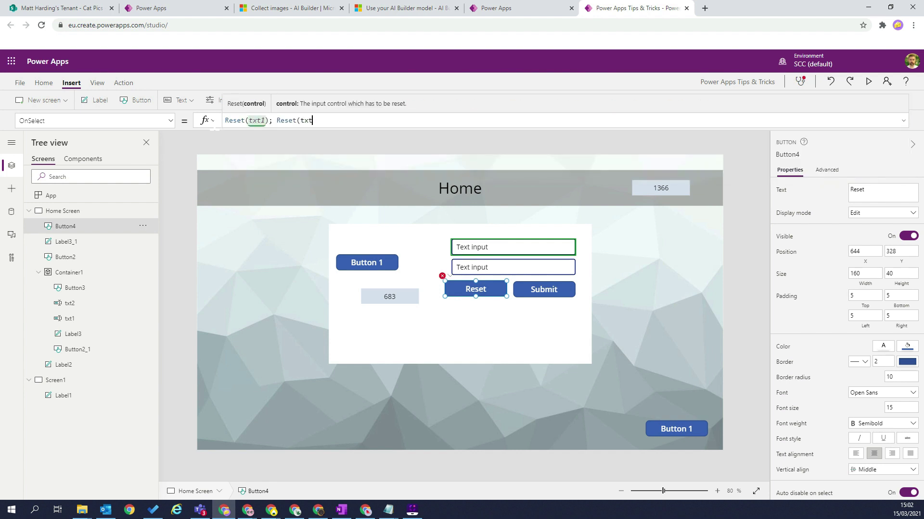
{"action": "type", "text": "2);"}
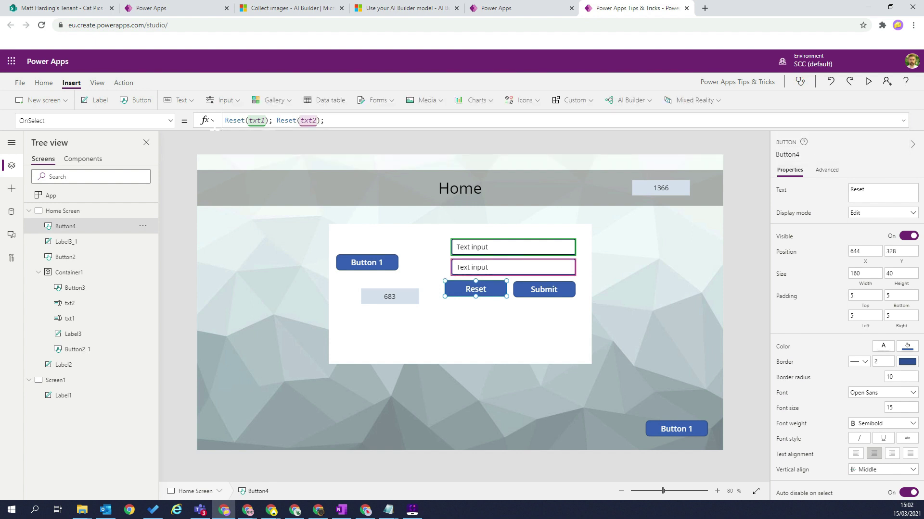
{"action": "left_click", "coordinate": [869, 81]}
{"action": "left_click", "coordinate": [525, 194]}
In preview, enter 'regaeg' and 'ergaeg' in the two inputs, then click Reset to clear them.
{"action": "type", "text": "er"}
{"action": "key", "text": "ctrl+a"}
{"action": "type", "text": "regaeg"}
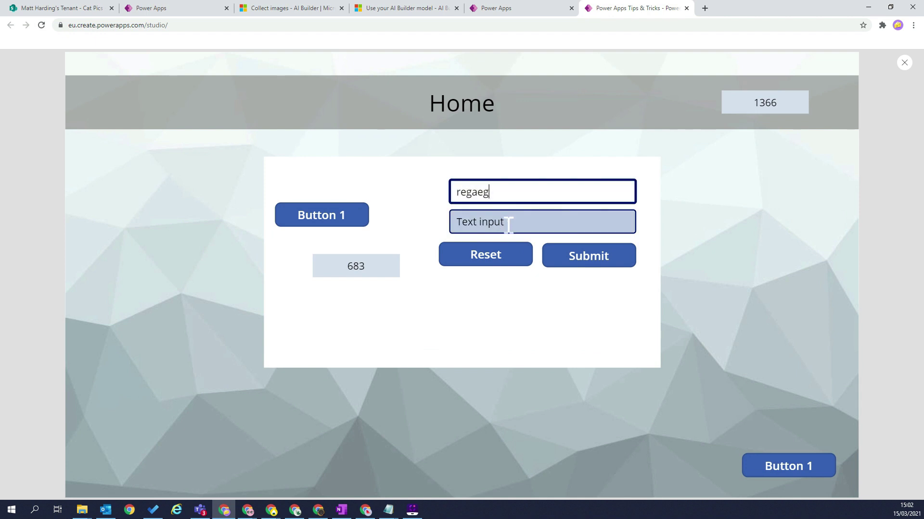
{"action": "key", "text": "Tab"}
{"action": "type", "text": "ergaeg"}
{"action": "left_click", "coordinate": [480, 262]}
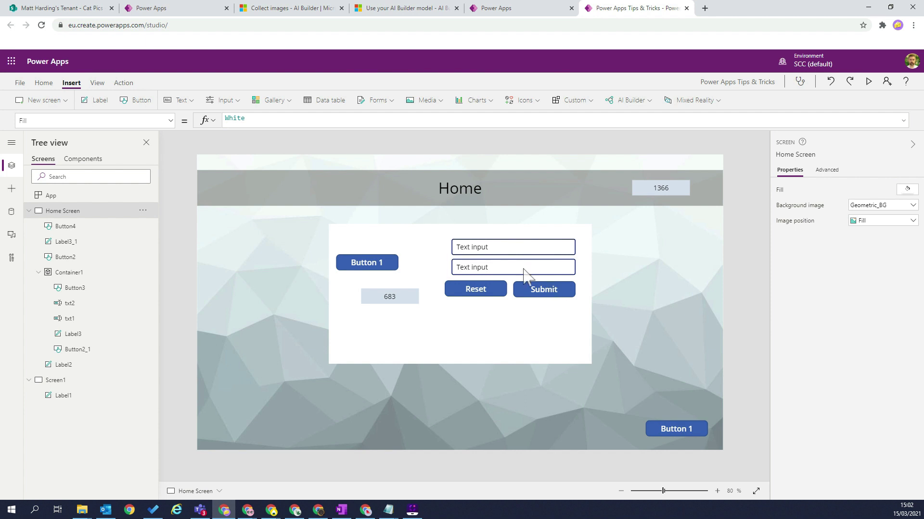
Rerun the preview, enter 'ghmxgh' and 'fnxfg' in the two inputs, then close the preview.
{"action": "left_click", "coordinate": [871, 82]}
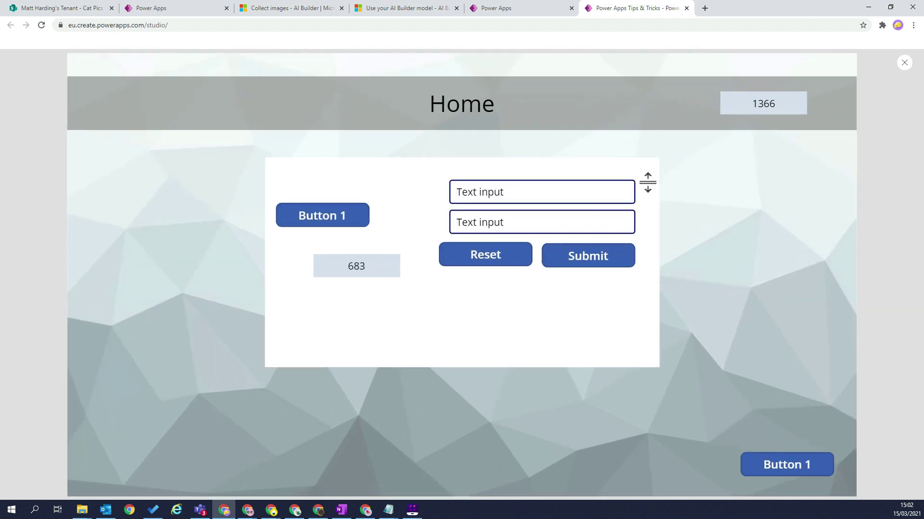
{"action": "triple_click", "coordinate": [529, 192]}
{"action": "type", "text": "ghmxgh"}
{"action": "triple_click", "coordinate": [521, 222]}
{"action": "type", "text": "fnxfg"}
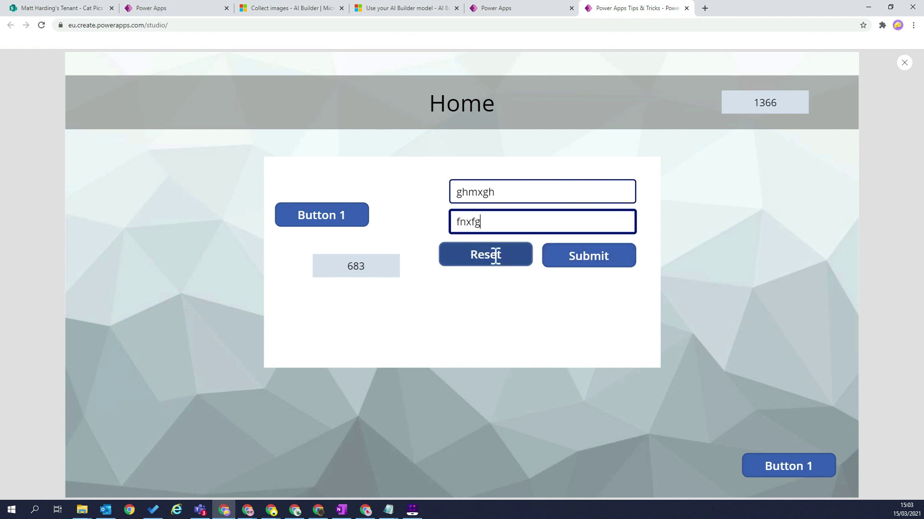
{"action": "left_click", "coordinate": [904, 63]}
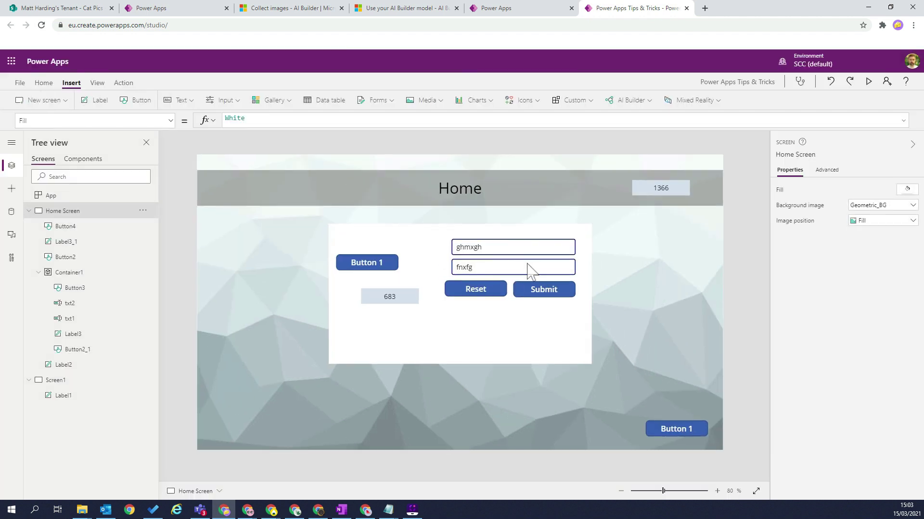
Replace Submit's OnSelect with the comment '// Send data to SharePoint' on its own line.
{"action": "left_click", "coordinate": [475, 288]}
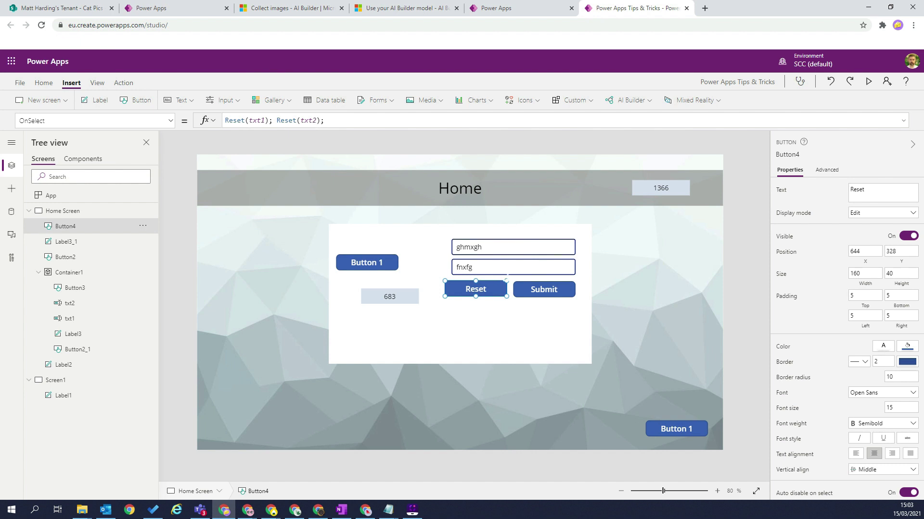
{"action": "left_click", "coordinate": [550, 297]}
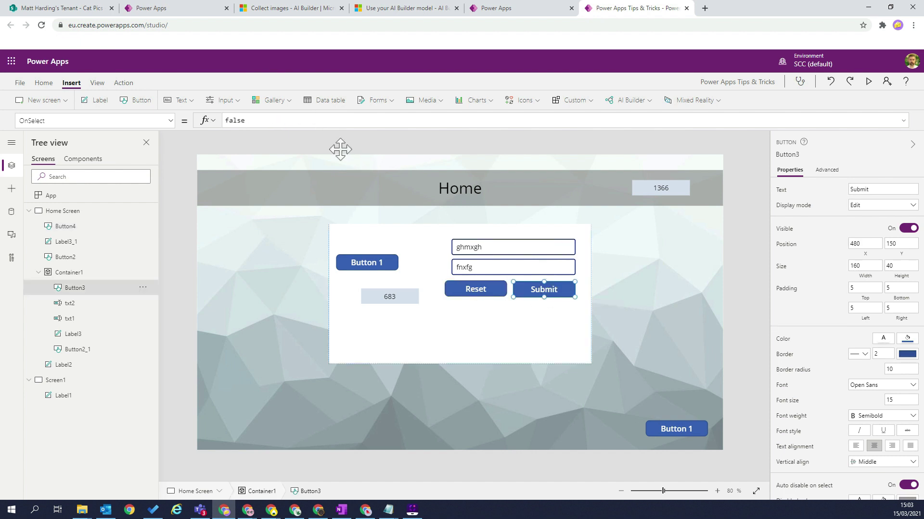
{"action": "left_click", "coordinate": [251, 124]}
{"action": "key", "text": "ctrl+a"}
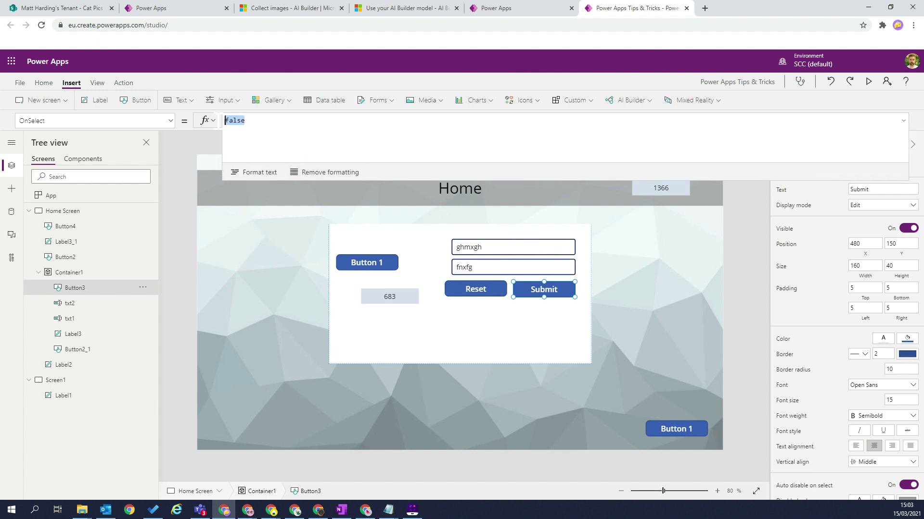
{"action": "type", "text": "//"}
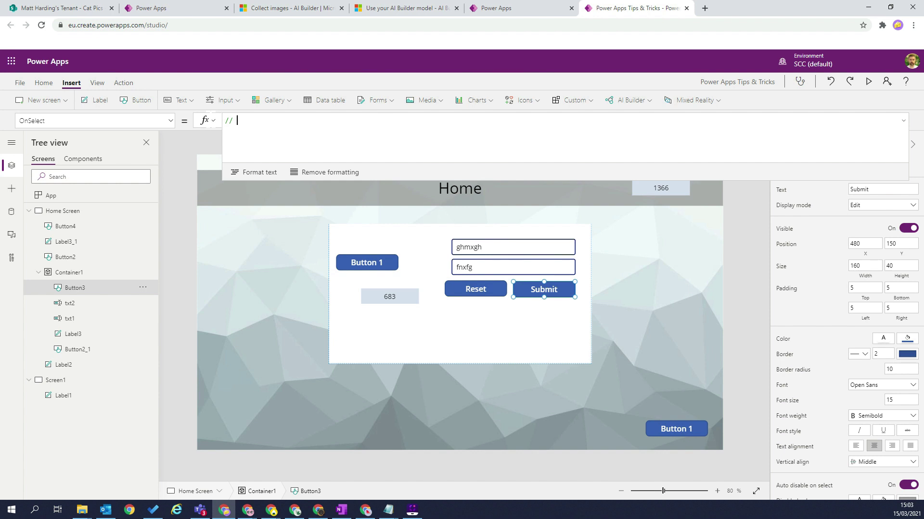
{"action": "type", "text": " Send data to shar"}
{"action": "key", "text": "BackSpace"}
{"action": "key", "text": "BackSpace"}
{"action": "key", "text": "BackSpace"}
{"action": "key", "text": "BackSpace"}
{"action": "type", "text": "SharePoint"}
{"action": "key", "text": "Return"}
Add Select(Button4); below the comment and start the preview.
{"action": "type", "text": "Select("}
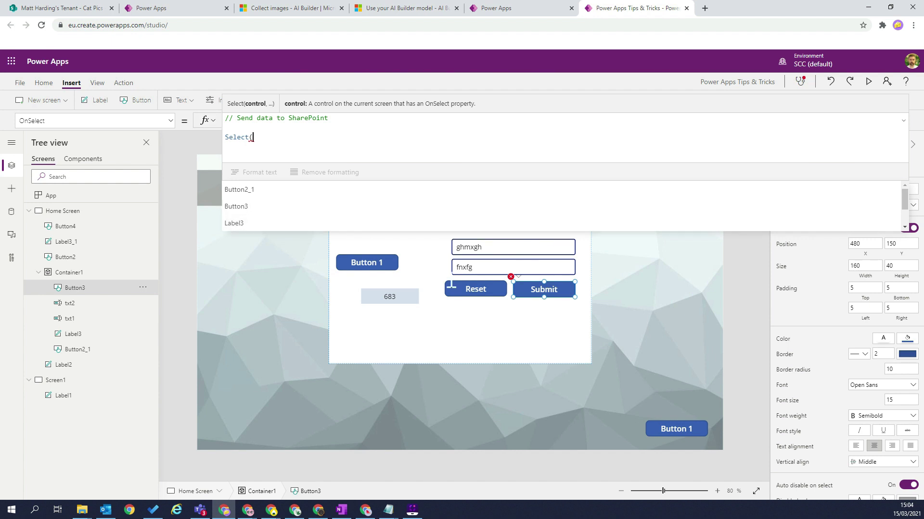
{"action": "left_click", "coordinate": [470, 292]}
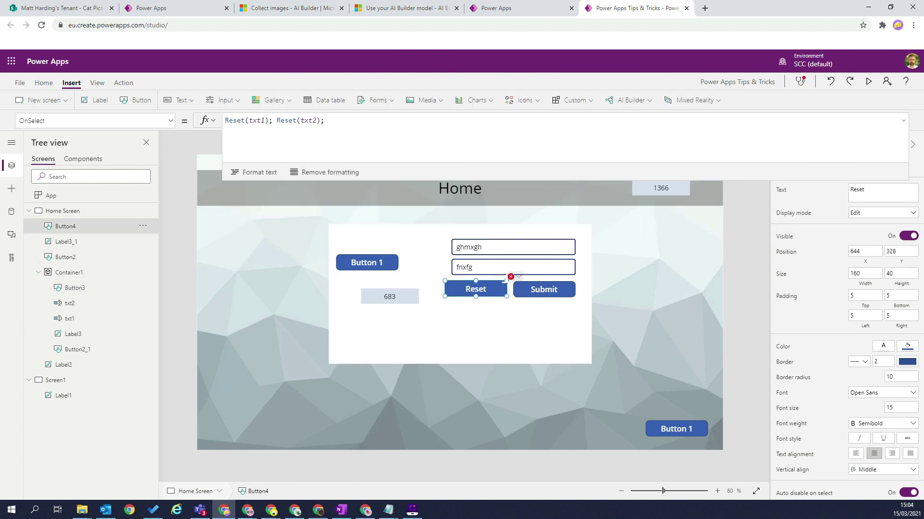
{"action": "left_click", "coordinate": [531, 294]}
{"action": "left_click", "coordinate": [268, 142]}
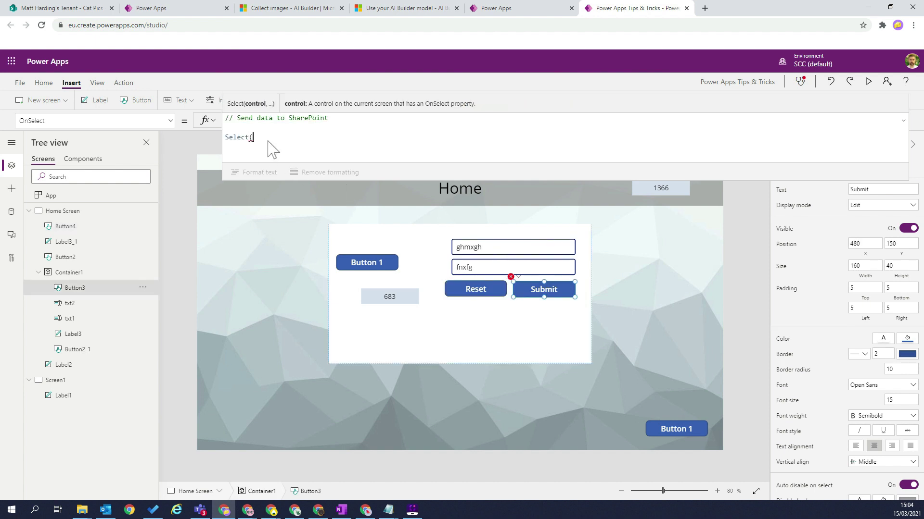
{"action": "type", "text": "but"}
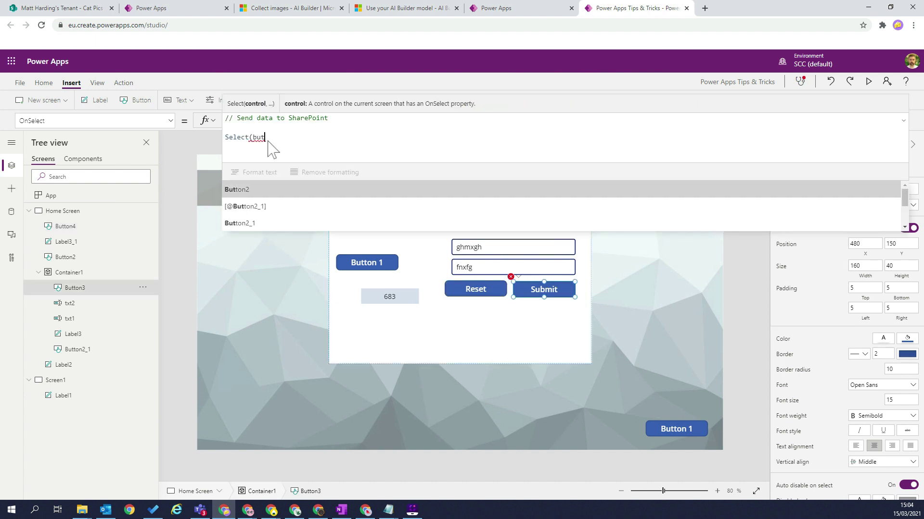
{"action": "key", "text": "Down"}
{"action": "key", "text": "Return"}
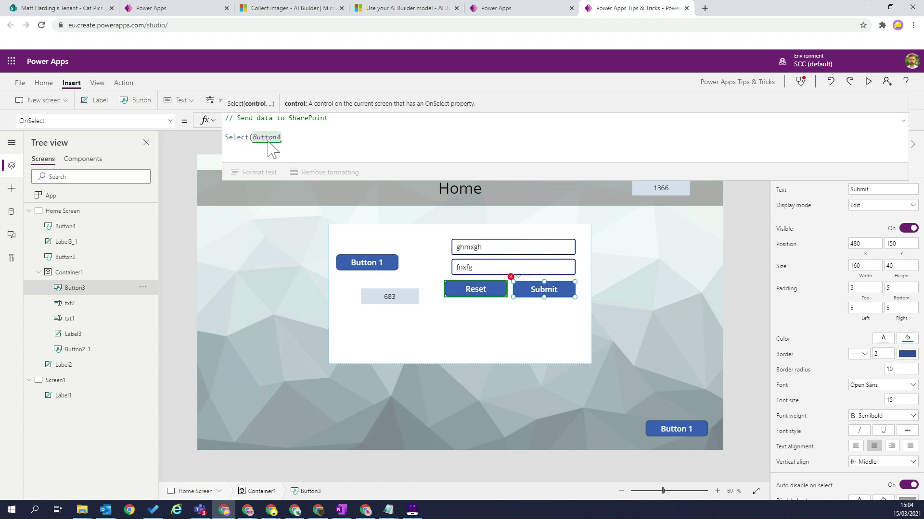
{"action": "type", "text": ");"}
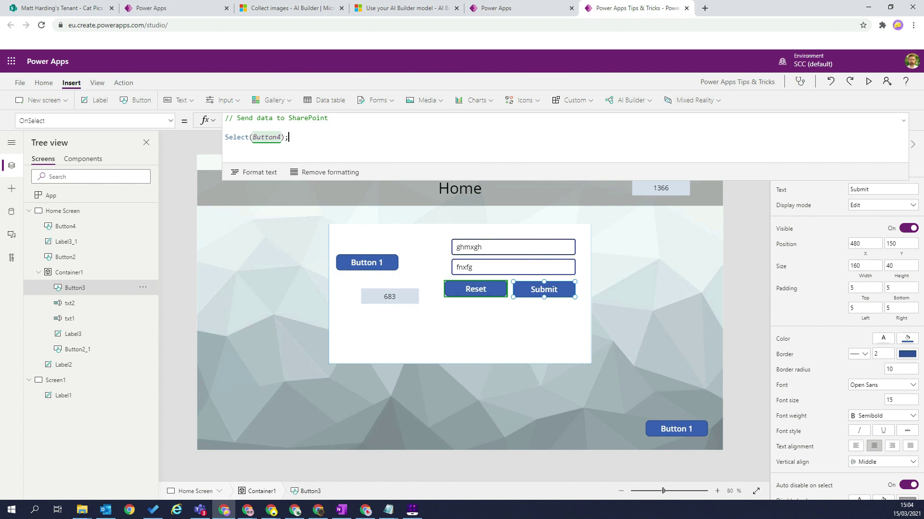
{"action": "left_click", "coordinate": [869, 83]}
In preview, enter a first and last name, then clear both fields with Reset.
{"action": "double_click", "coordinate": [521, 198]}
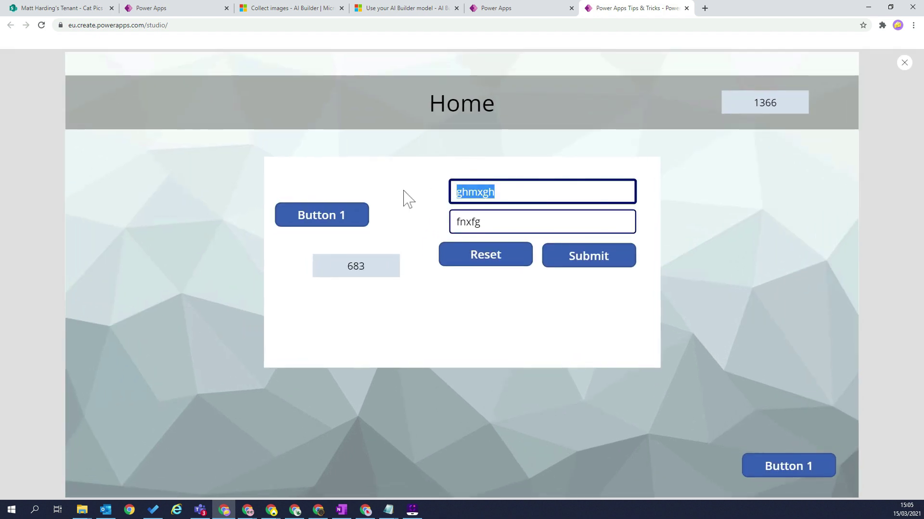
{"action": "key", "text": "Tab"}
{"action": "key", "text": "Tab"}
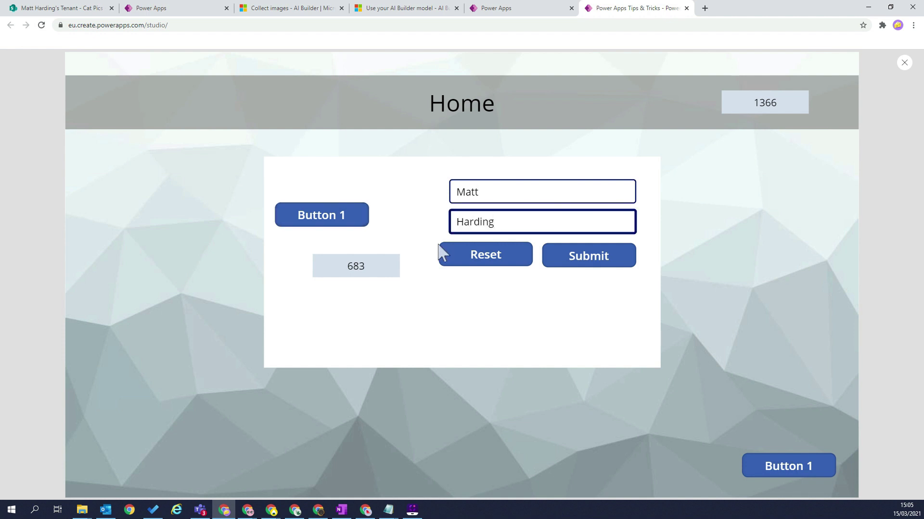
{"action": "left_click", "coordinate": [472, 257]}
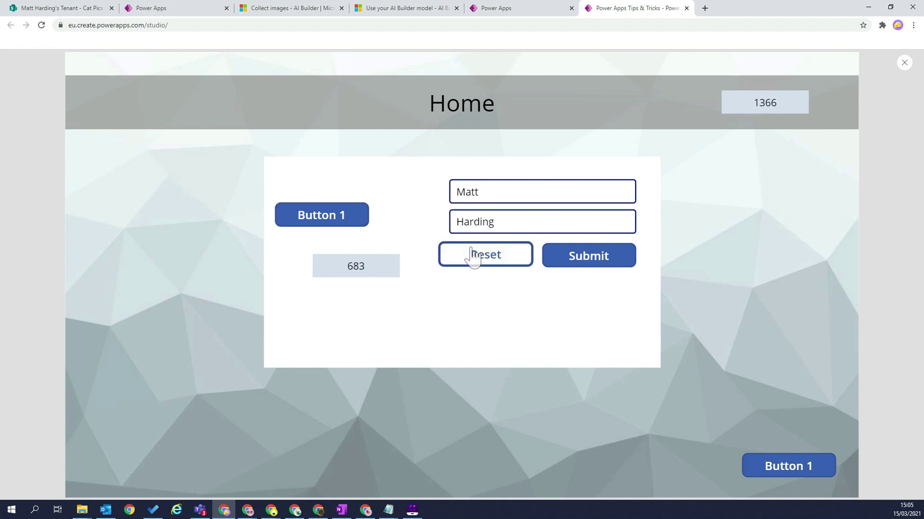
Re-enter the names, confirm Submit clears both fields, then close the preview and select Submit.
{"action": "left_click", "coordinate": [479, 193]}
{"action": "key", "text": "ctrl+a"}
{"action": "key", "text": "Tab"}
{"action": "key", "text": "Tab"}
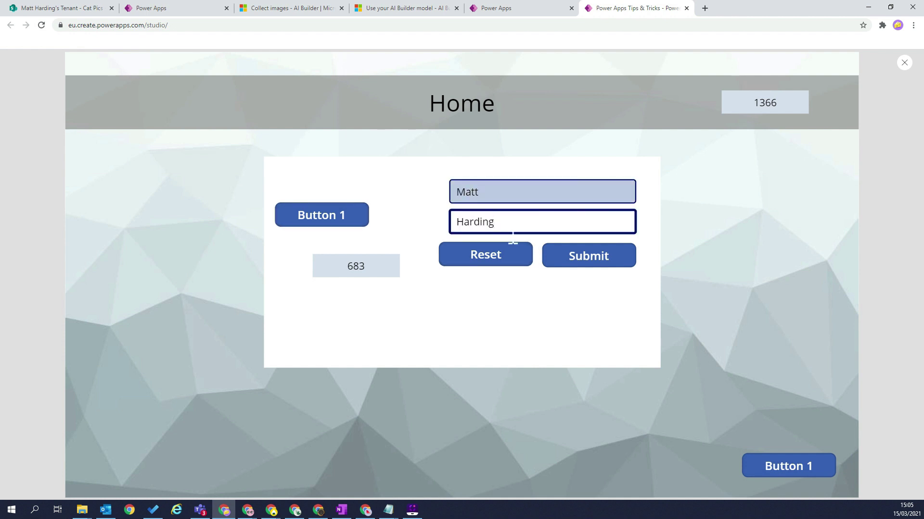
{"action": "left_click", "coordinate": [589, 260]}
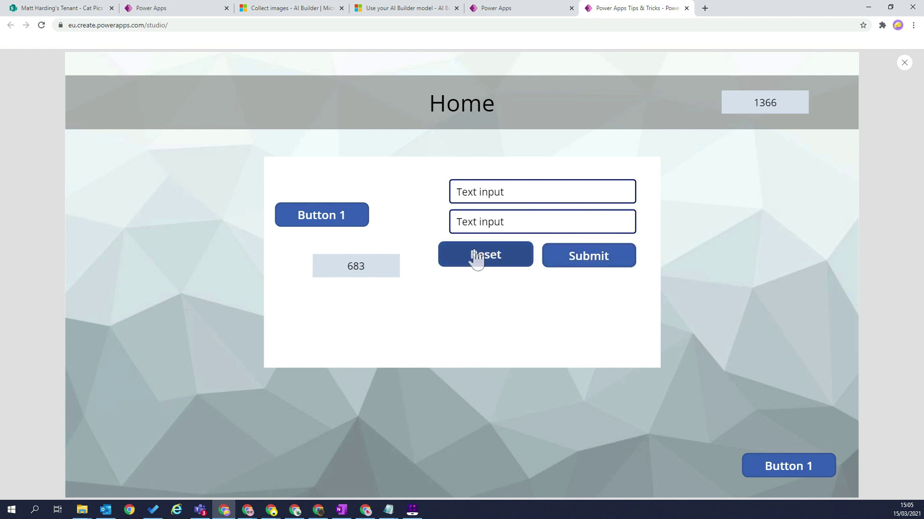
{"action": "left_click", "coordinate": [905, 64]}
{"action": "left_click", "coordinate": [547, 289]}
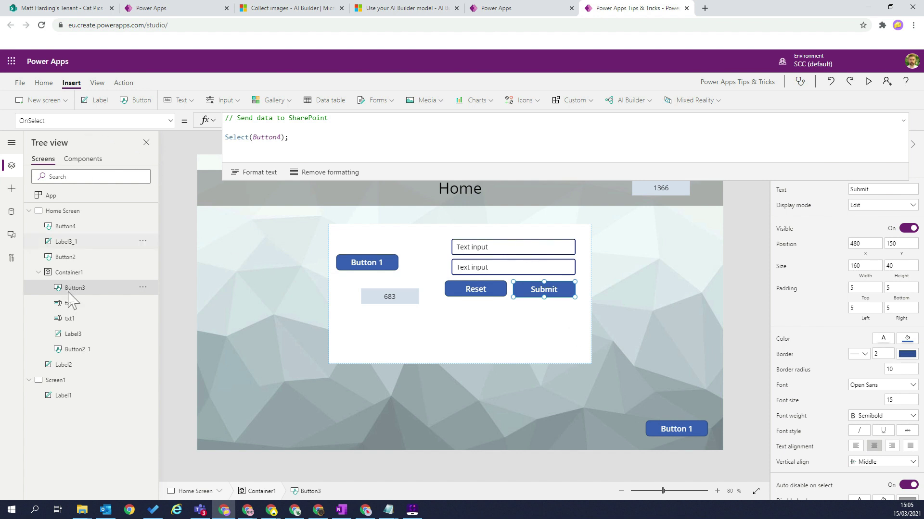
Set the Home Screen's OnHidden property to Select(Button4);.
{"action": "left_click", "coordinate": [63, 212]}
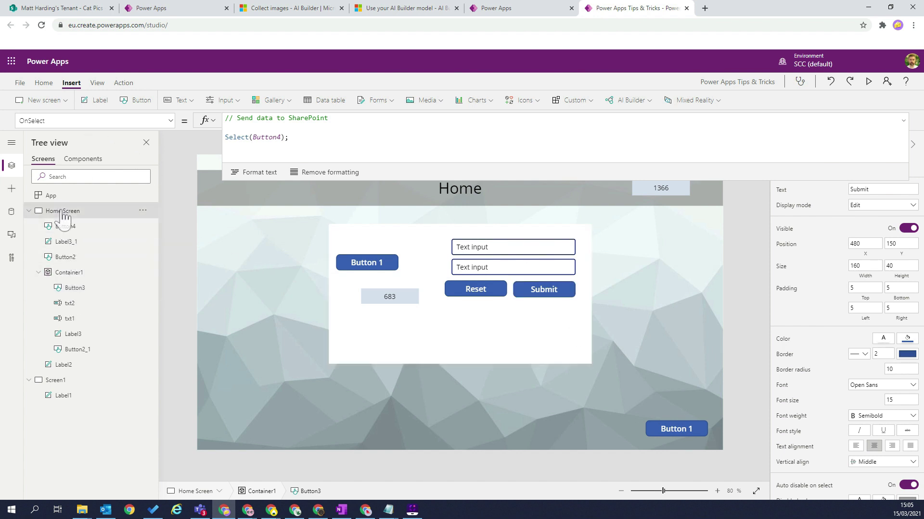
{"action": "left_click", "coordinate": [170, 121]}
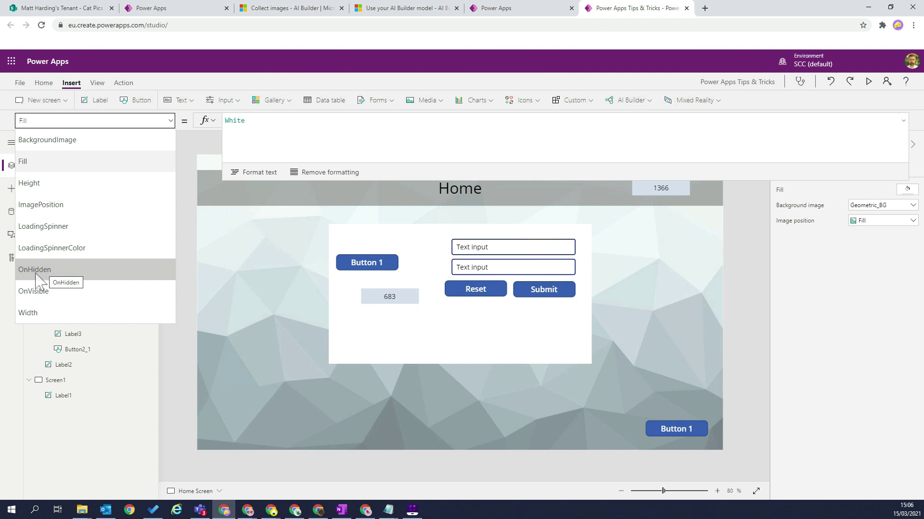
{"action": "left_click", "coordinate": [42, 274]}
{"action": "left_click", "coordinate": [266, 126]}
{"action": "type", "text": "Select("}
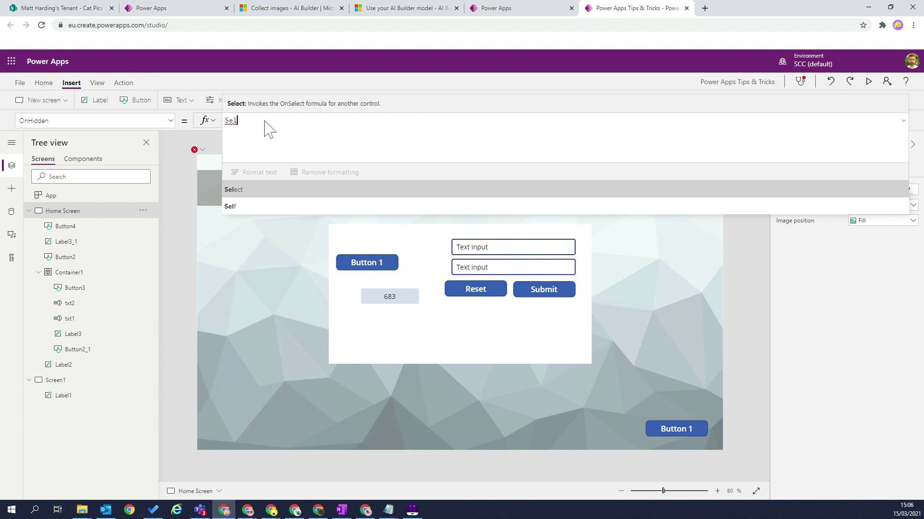
{"action": "type", "text": "butt"}
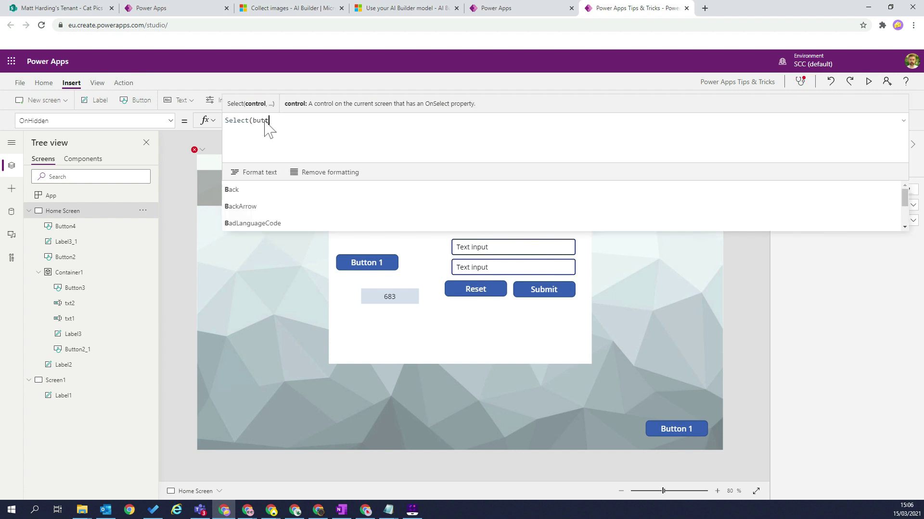
{"action": "type", "text": "on4"}
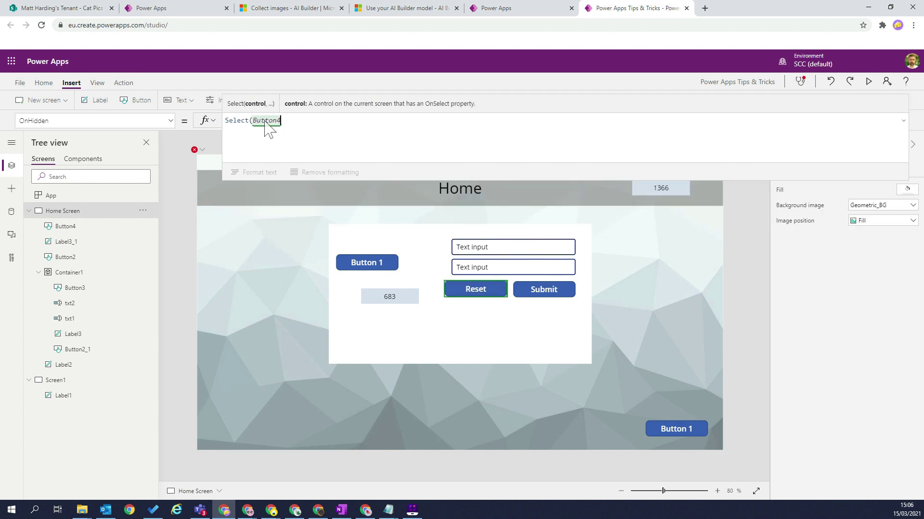
{"action": "type", "text": ");"}
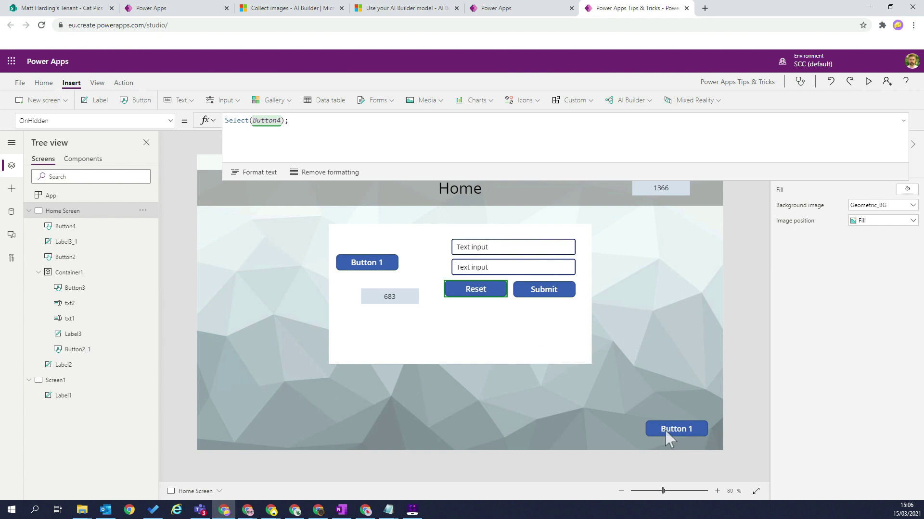
Relabel the lower-right button 'Away'.
{"action": "left_click", "coordinate": [679, 430]}
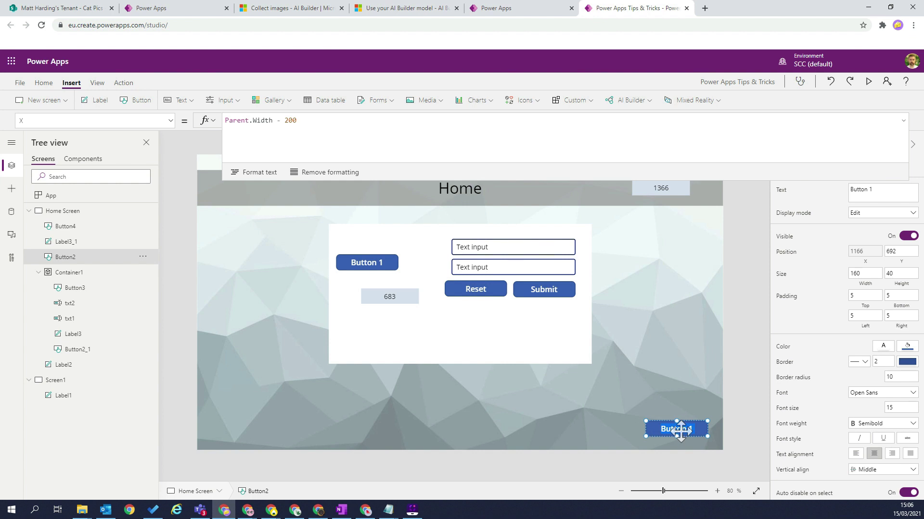
{"action": "double_click", "coordinate": [679, 429]}
{"action": "type", "text": "Away"}
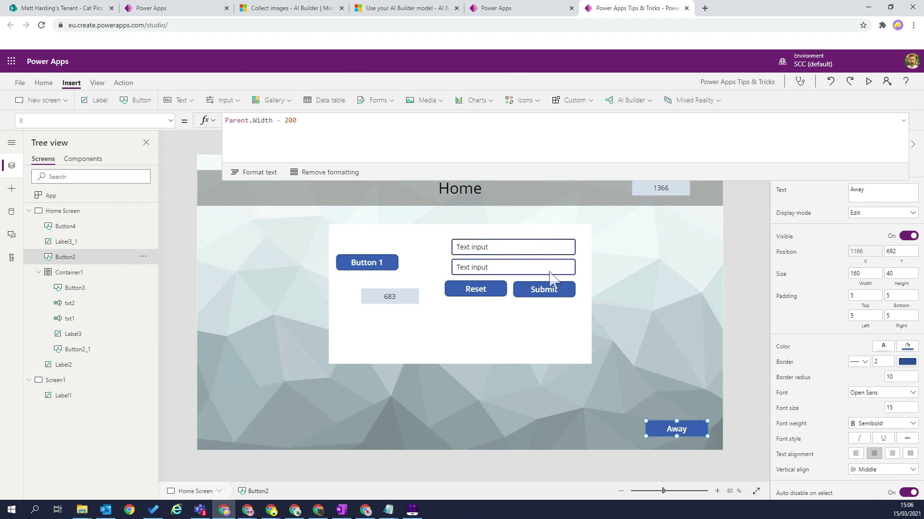
Set the Away button's OnSelect to Navigate(Screen1) and start the preview.
{"action": "left_click", "coordinate": [170, 120]}
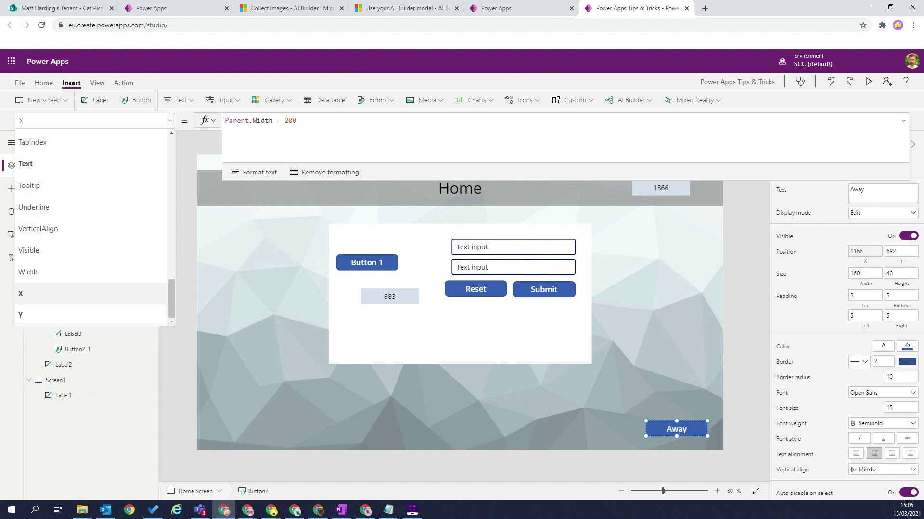
{"action": "scroll", "coordinate": [137, 198], "scroll_direction": "up", "scroll_amount": 6}
{"action": "scroll", "coordinate": [147, 183], "scroll_direction": "up", "scroll_amount": 8}
{"action": "scroll", "coordinate": [137, 176], "scroll_direction": "down", "scroll_amount": 6}
{"action": "scroll", "coordinate": [129, 184], "scroll_direction": "down", "scroll_amount": 7}
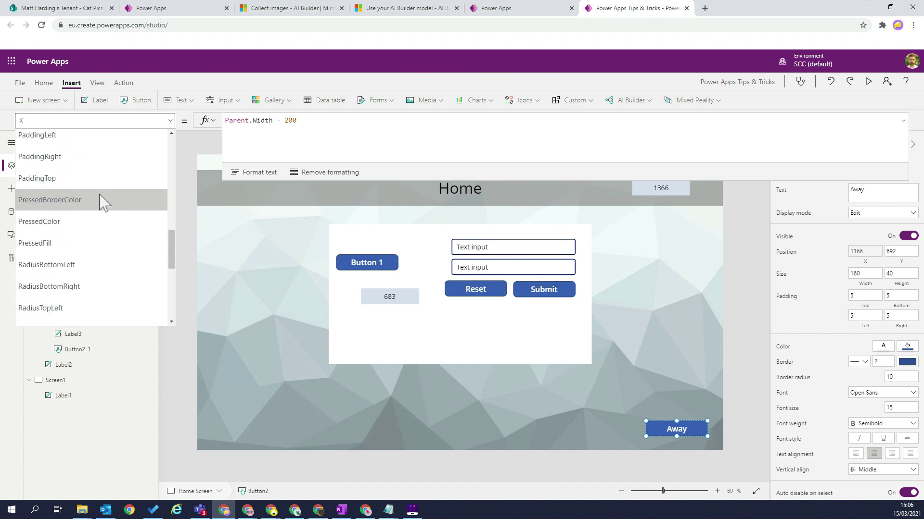
{"action": "scroll", "coordinate": [92, 212], "scroll_direction": "up", "scroll_amount": 5}
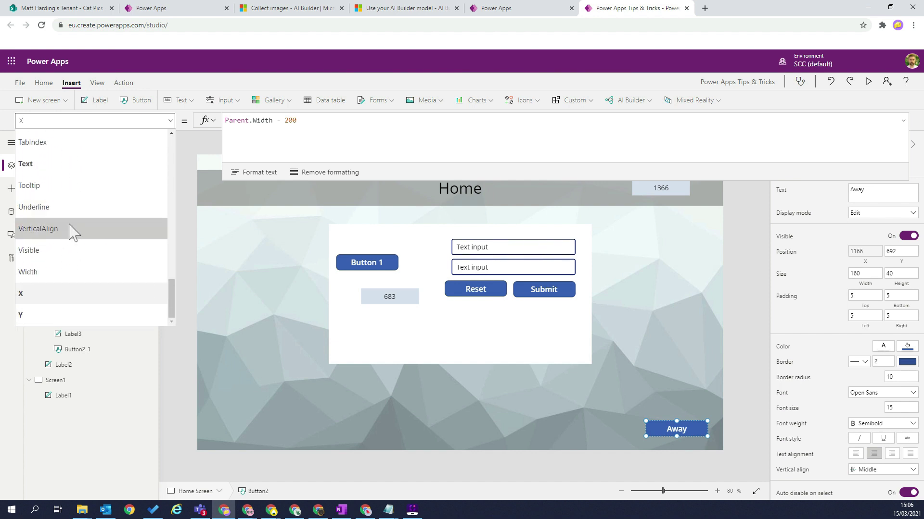
{"action": "scroll", "coordinate": [72, 233], "scroll_direction": "up", "scroll_amount": 9}
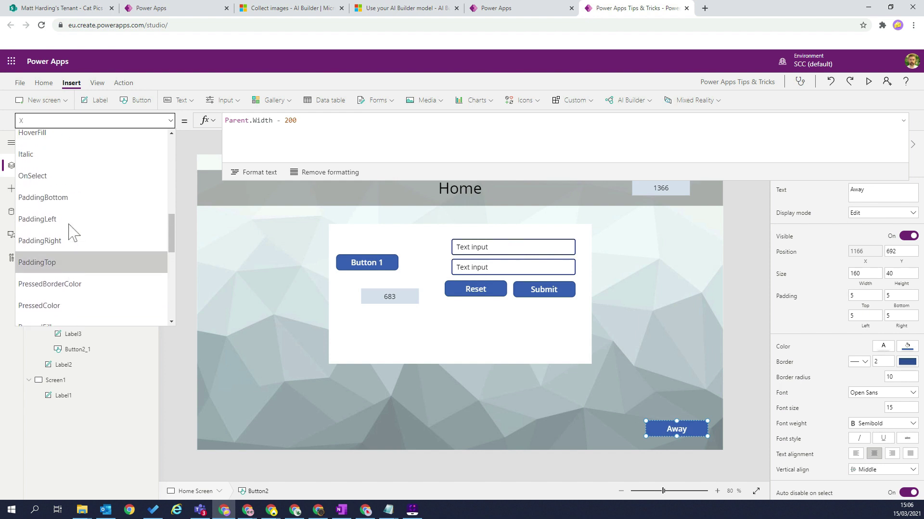
{"action": "left_click", "coordinate": [54, 272]}
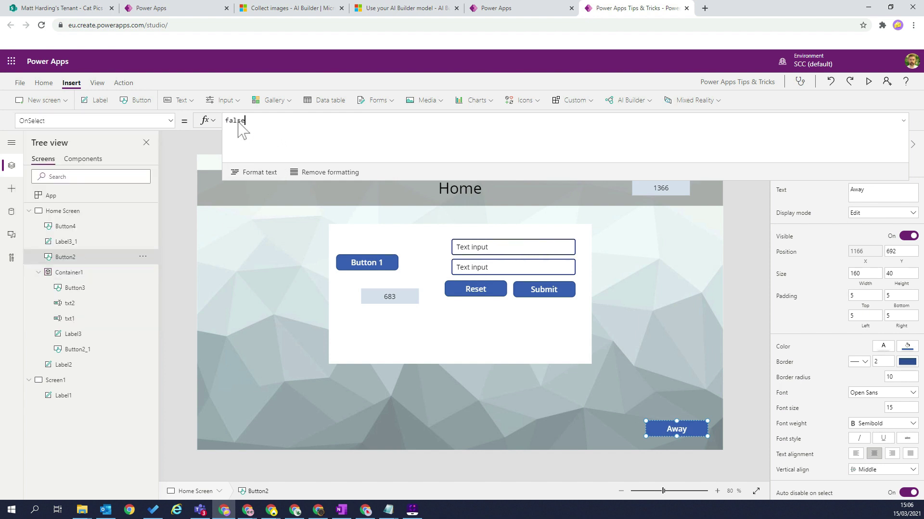
{"action": "type", "text": "Nav"}
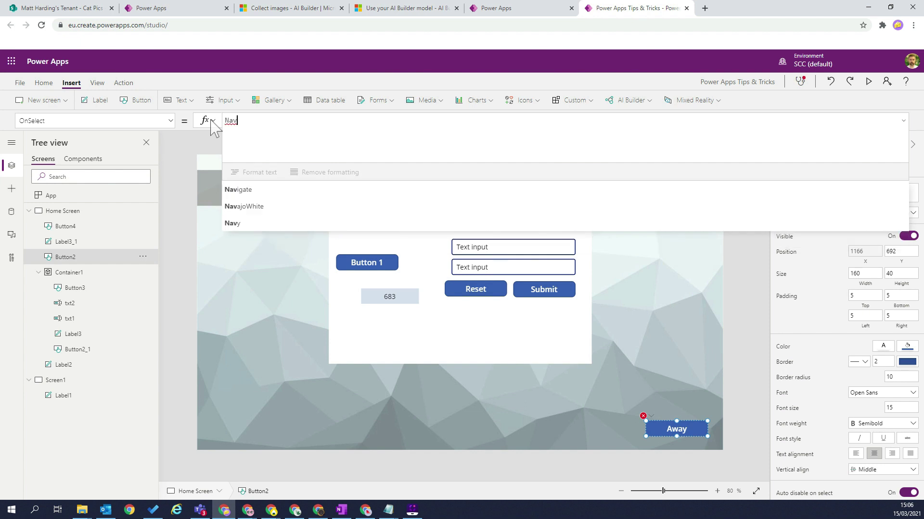
{"action": "key", "text": "Up"}
{"action": "key", "text": "Tab"}
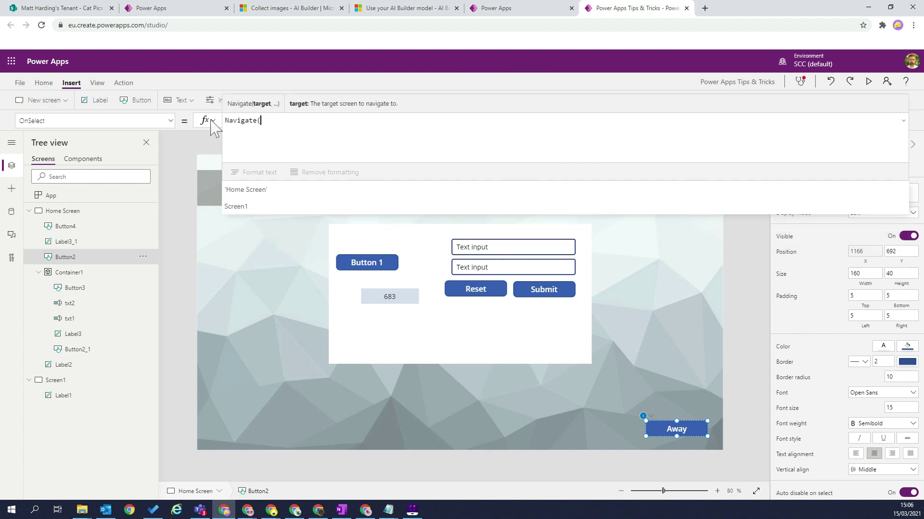
{"action": "key", "text": "Tab"}
{"action": "type", "text": ")"}
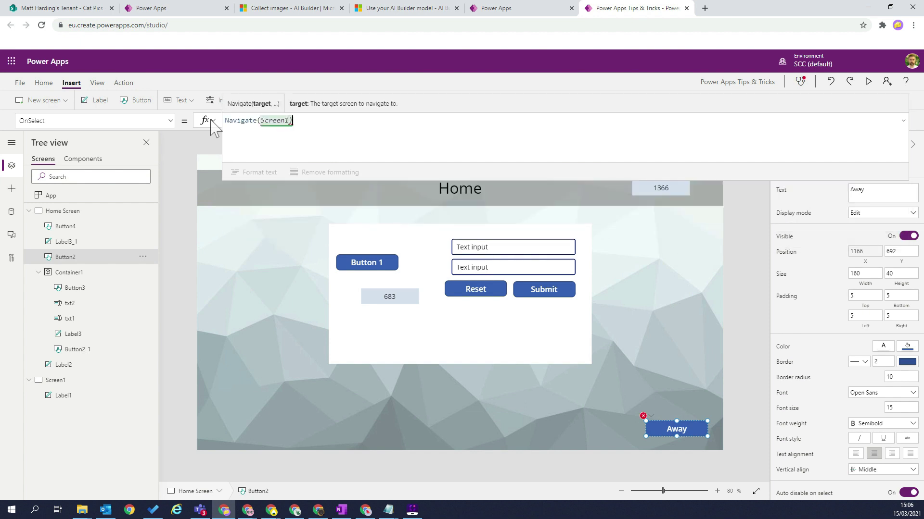
{"action": "left_click", "coordinate": [868, 82]}
{"action": "left_click", "coordinate": [519, 190]}
In preview, fill in both name fields, then click Away to reach Screen1 and close the preview.
{"action": "key", "text": "ctrl+a"}
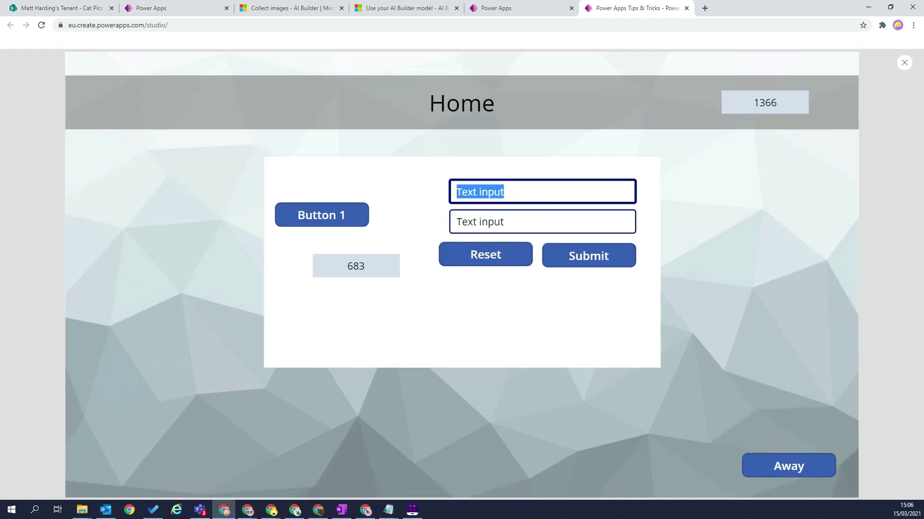
{"action": "key", "text": "Tab"}
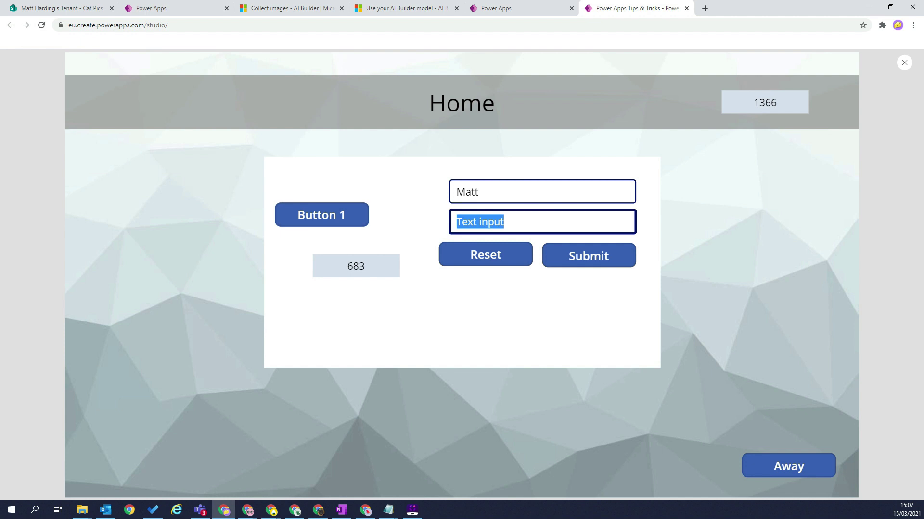
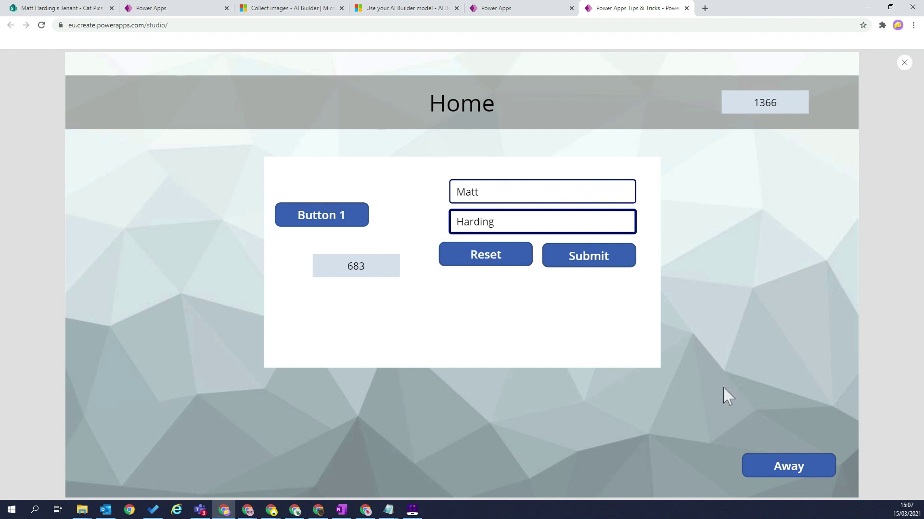
{"action": "left_click", "coordinate": [790, 466]}
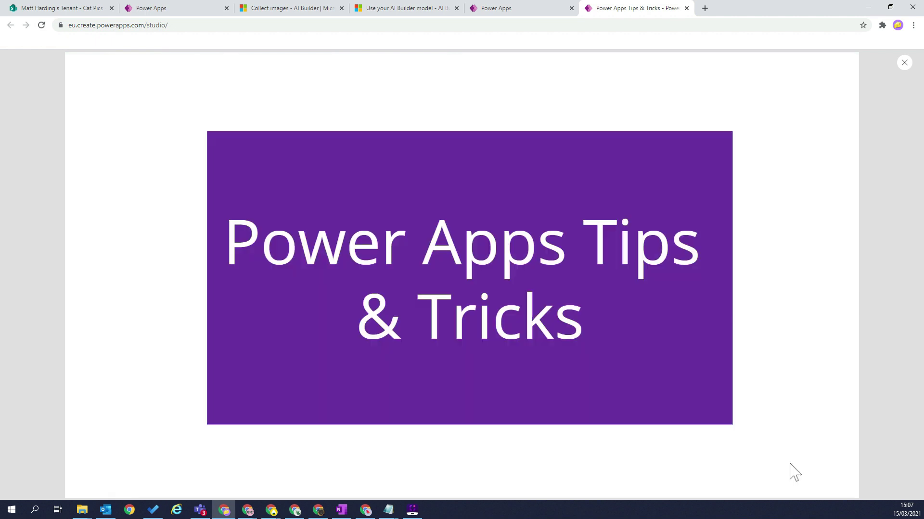
{"action": "left_click", "coordinate": [904, 64]}
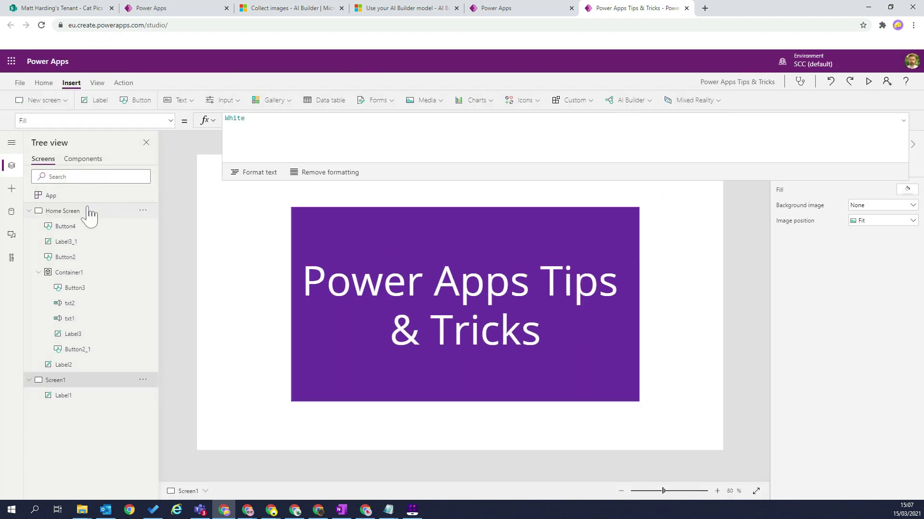
Back on Home Screen, check the Button4, Button3 and OnHidden formulas, then collapse the formula bar.
{"action": "left_click", "coordinate": [61, 213]}
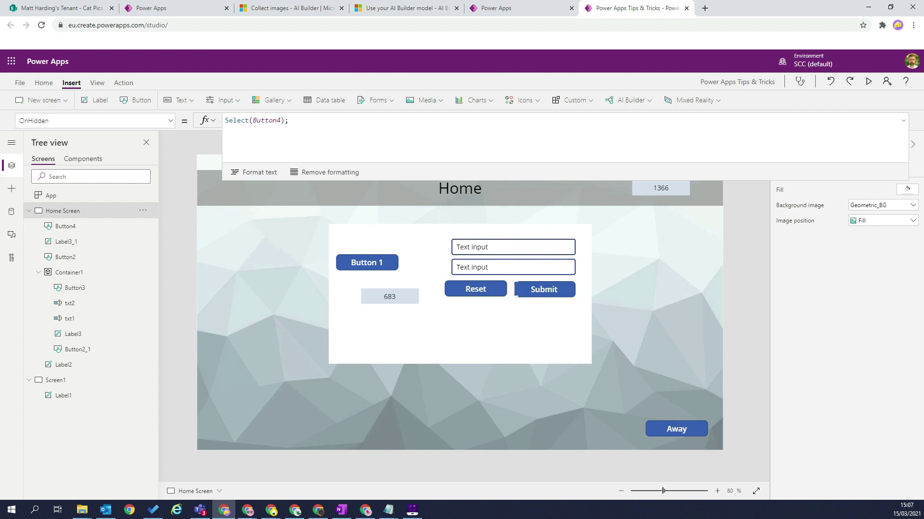
{"action": "left_click", "coordinate": [475, 287]}
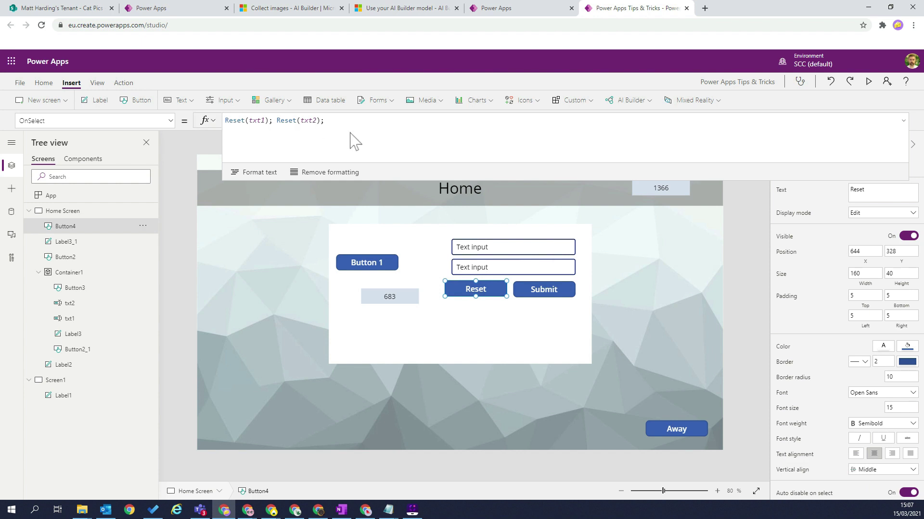
{"action": "left_click", "coordinate": [550, 293]}
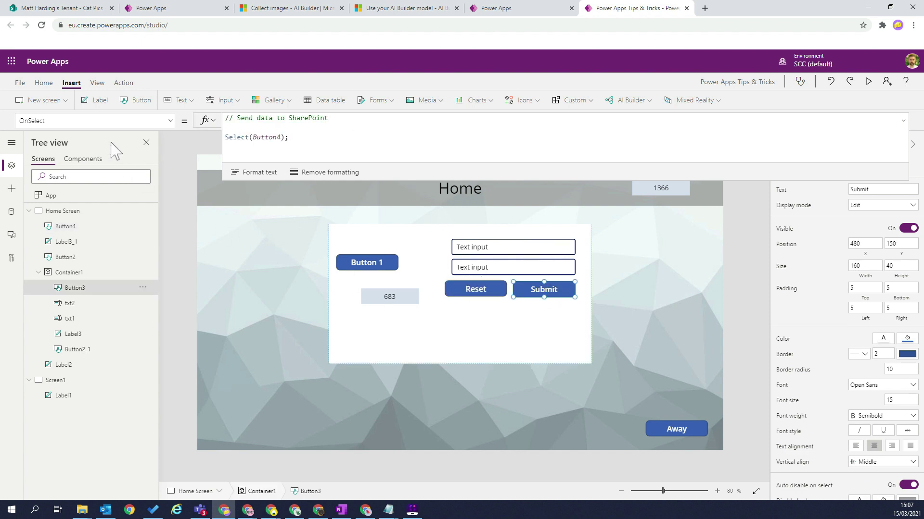
{"action": "left_click", "coordinate": [291, 257]}
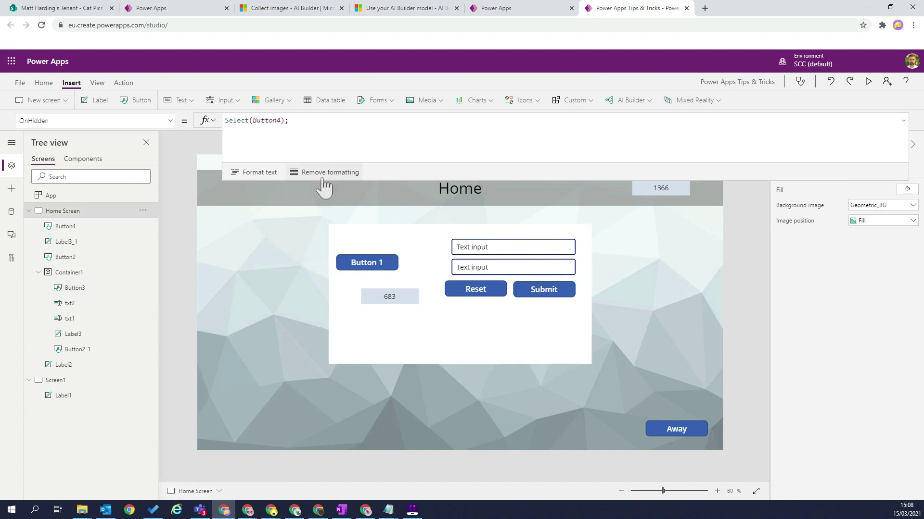
{"action": "left_click_drag", "start_coordinate": [321, 181], "coordinate": [339, 112]}
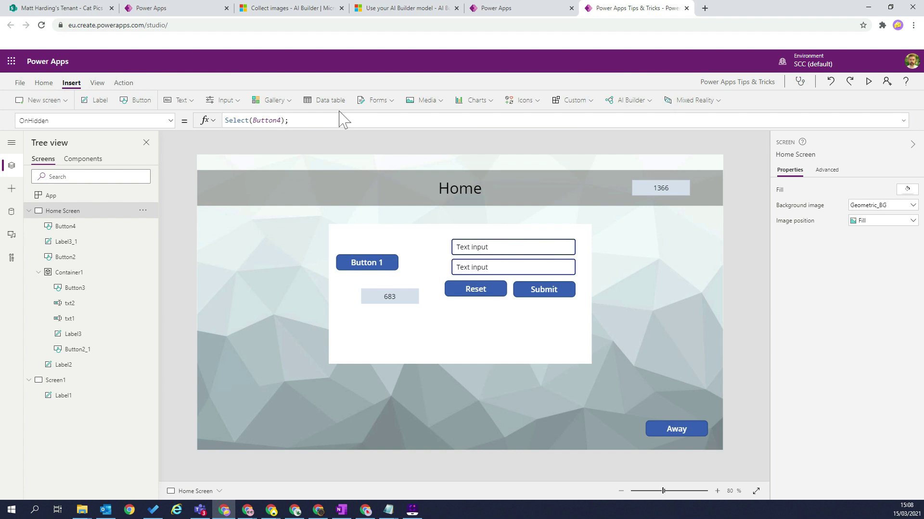